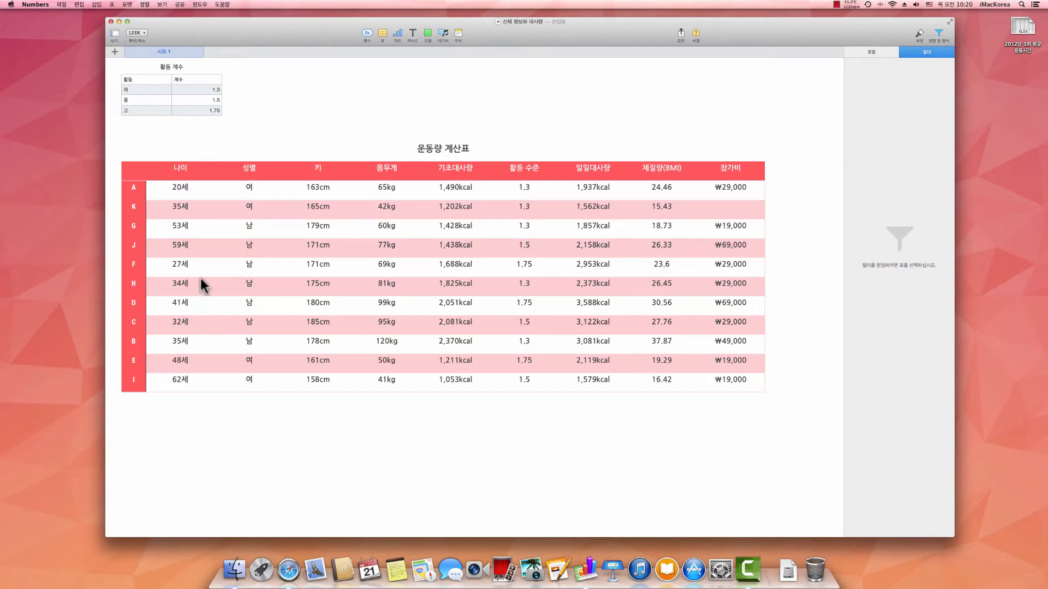
- Select the whole 운동량 계산표 table and display its filter settings
click(137, 173)
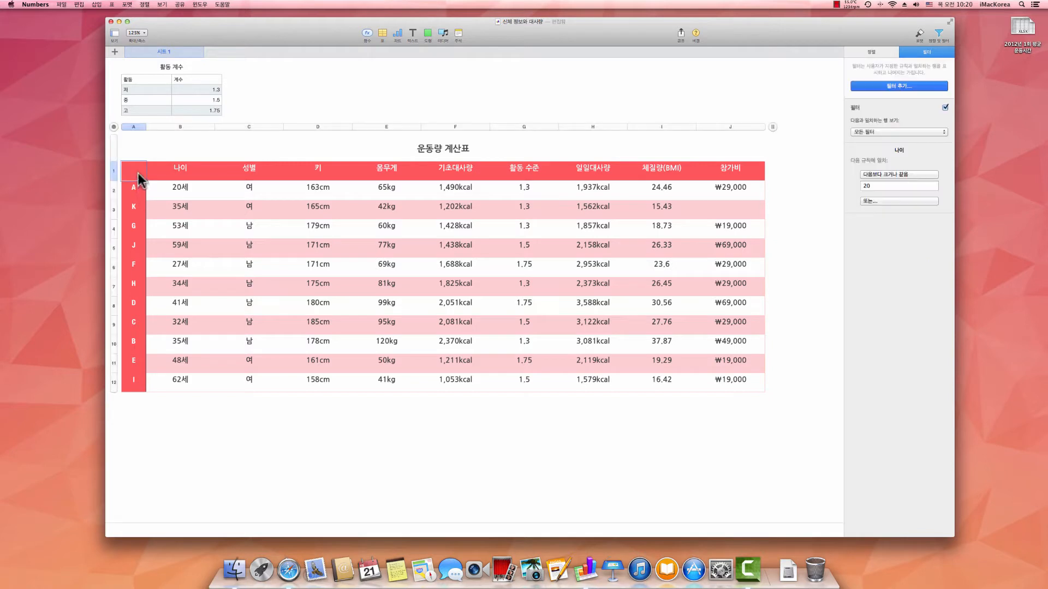
click(114, 127)
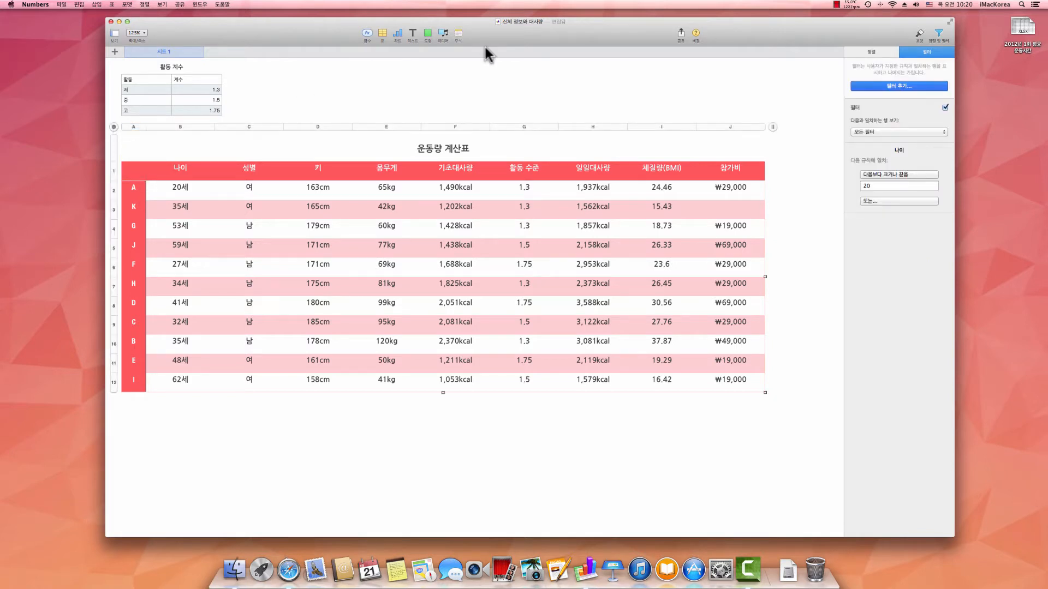
click(939, 34)
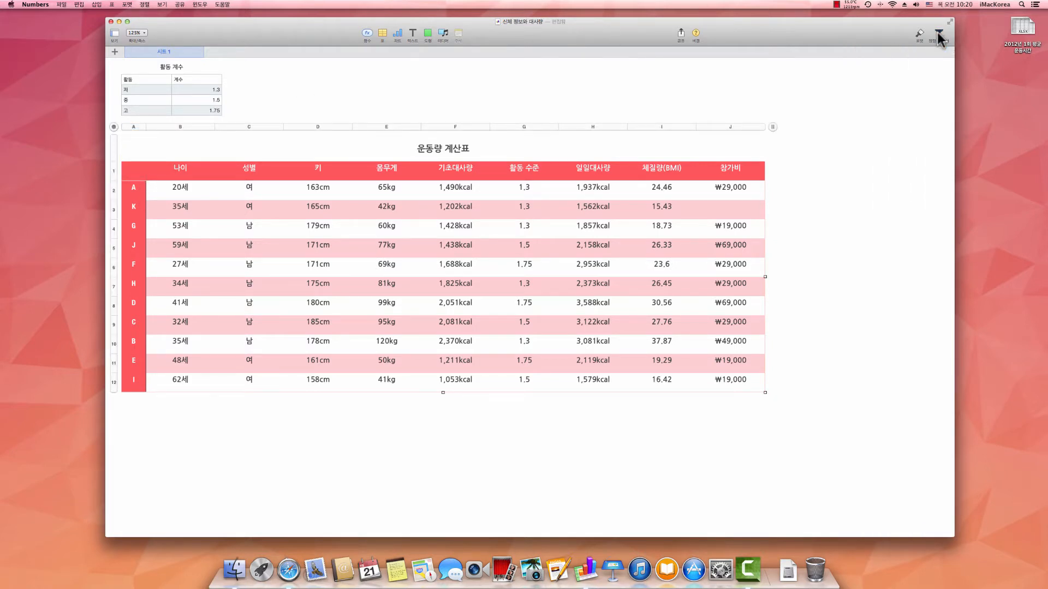
click(939, 35)
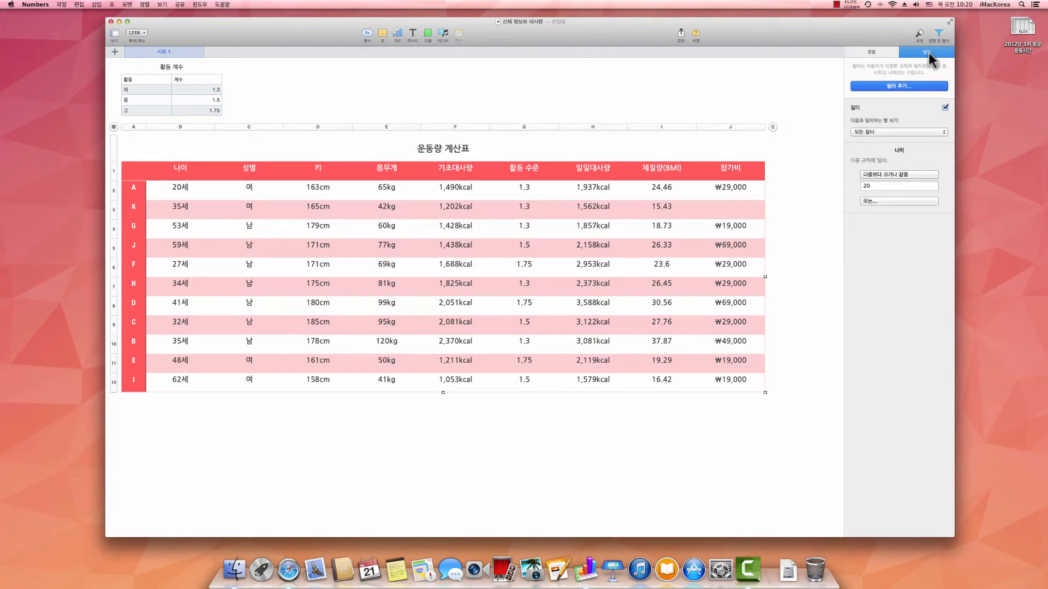
click(929, 53)
- Change the 나이 filter rule to numbers not between 19 and 30
click(879, 174)
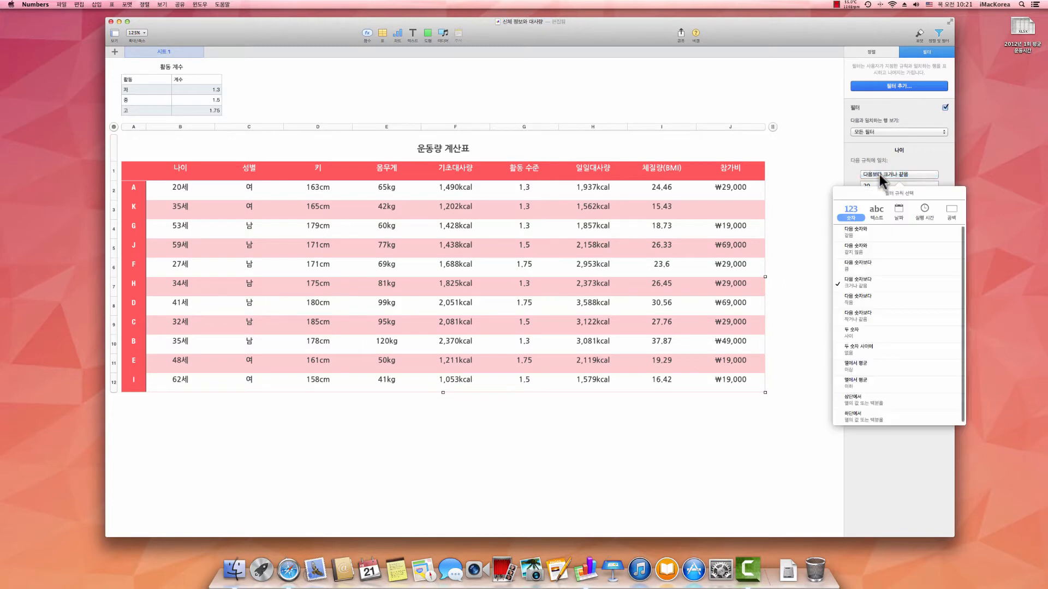
click(869, 352)
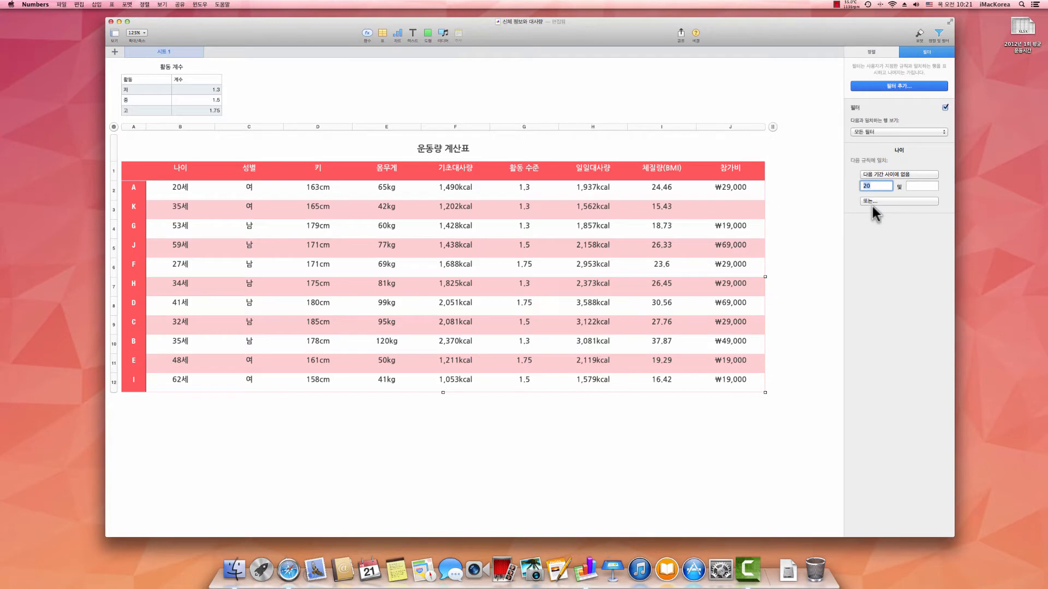
text(19)
key(Tab)
text(30)
key(Return)
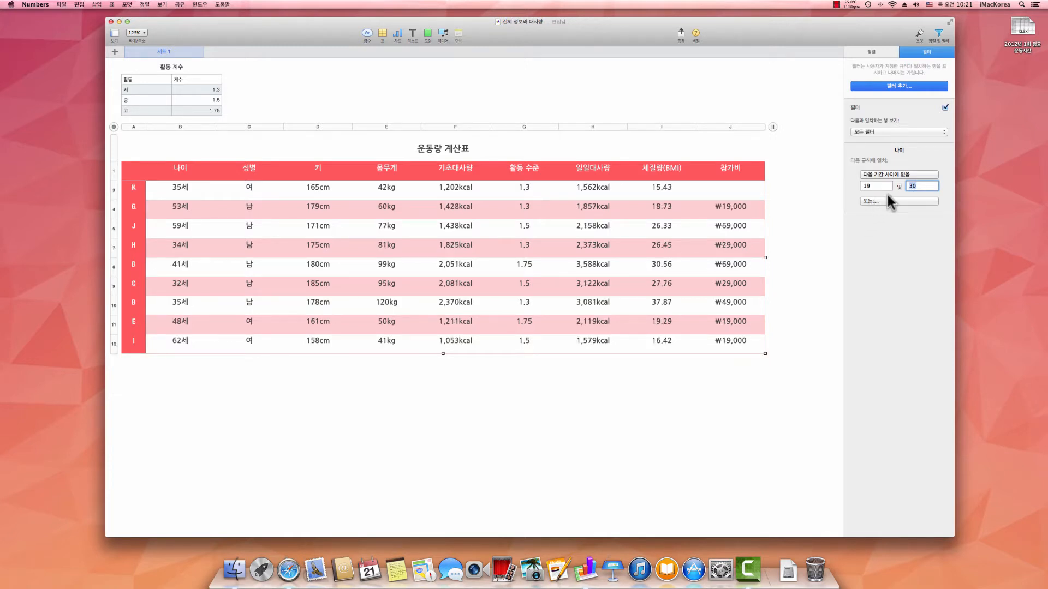
- Switch the 나이 filter rule to numbers between two values and set its upper limit to 40
click(898, 173)
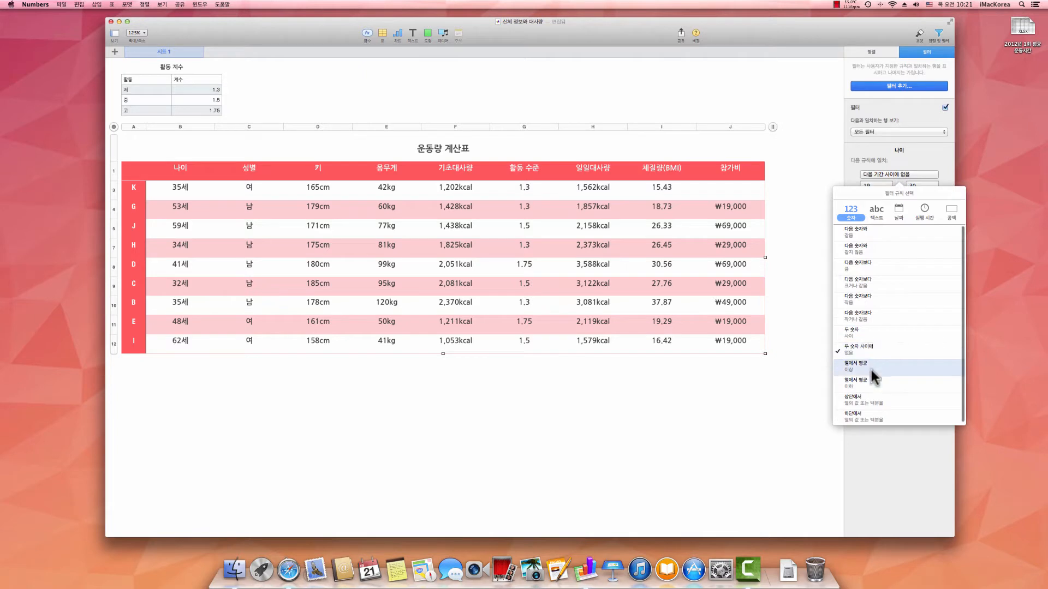
click(867, 338)
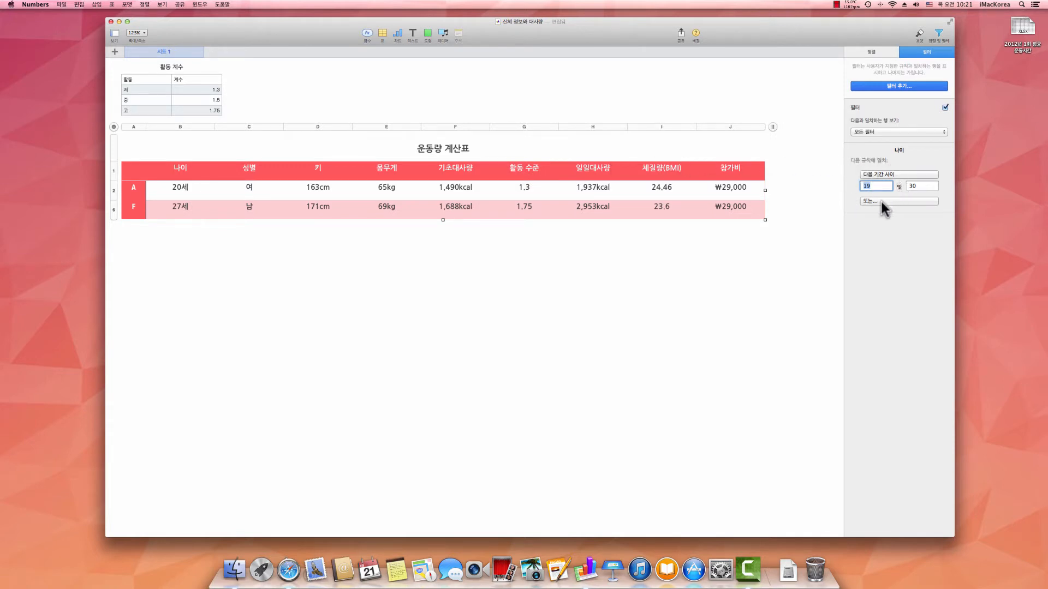
click(884, 203)
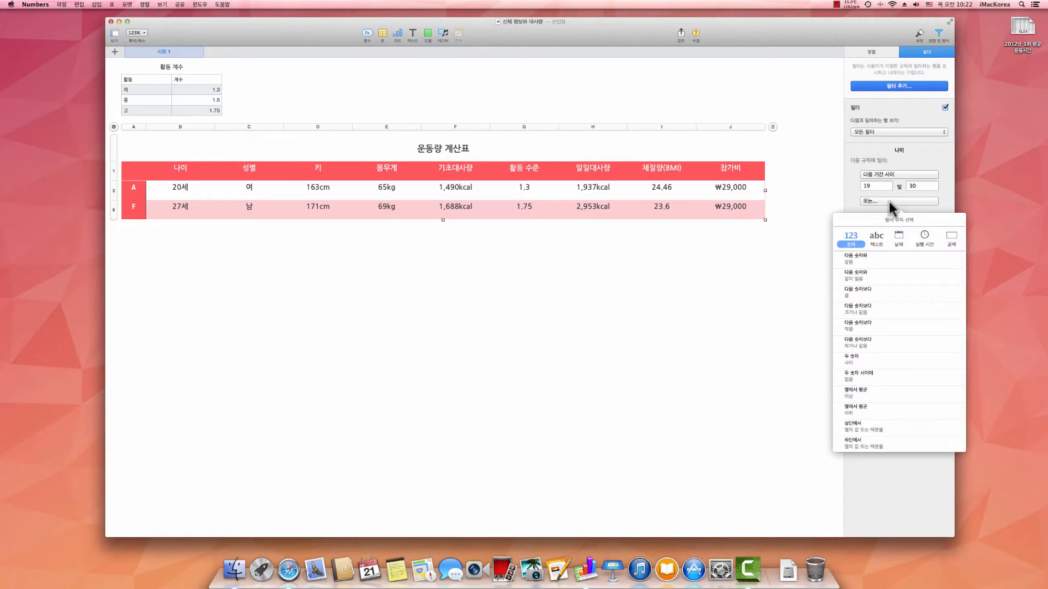
click(888, 202)
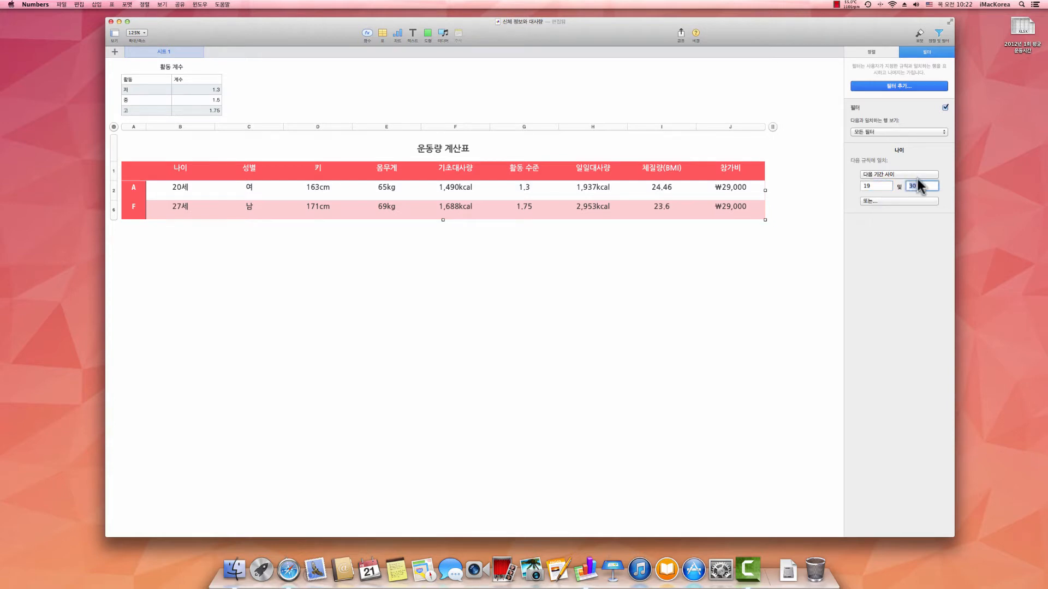
double_click(909, 186)
text(40)
key(Return)
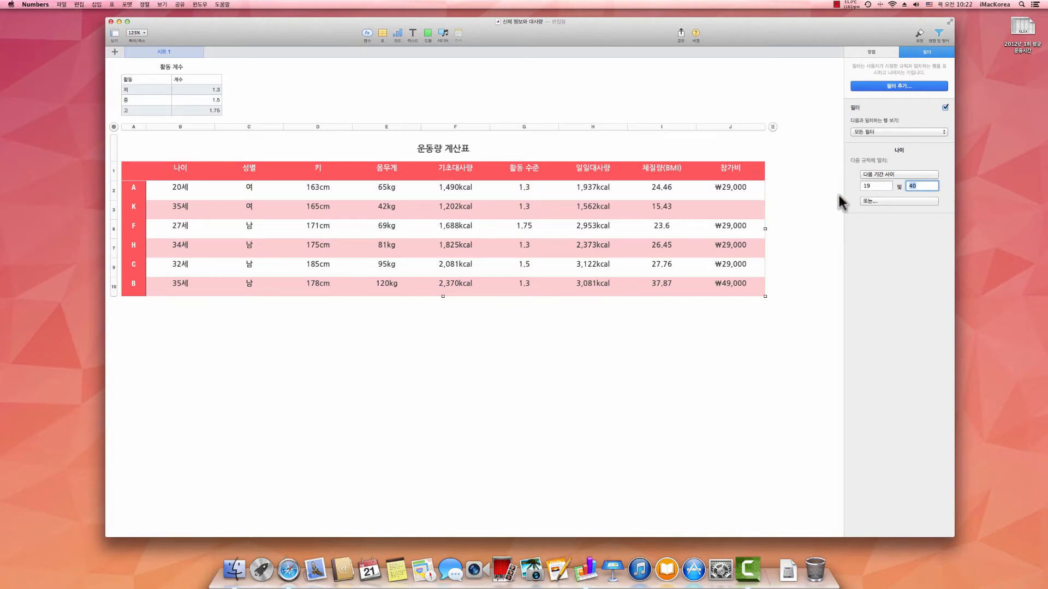
- Add an alternative 나이 rule for the top 3 values and reduce its count to 1
click(872, 201)
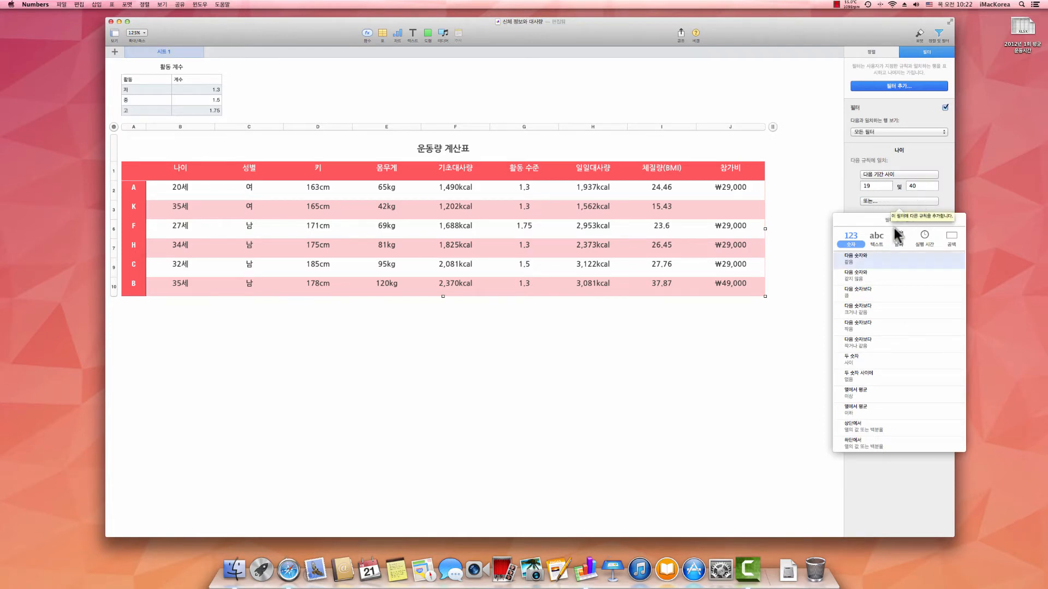
click(858, 427)
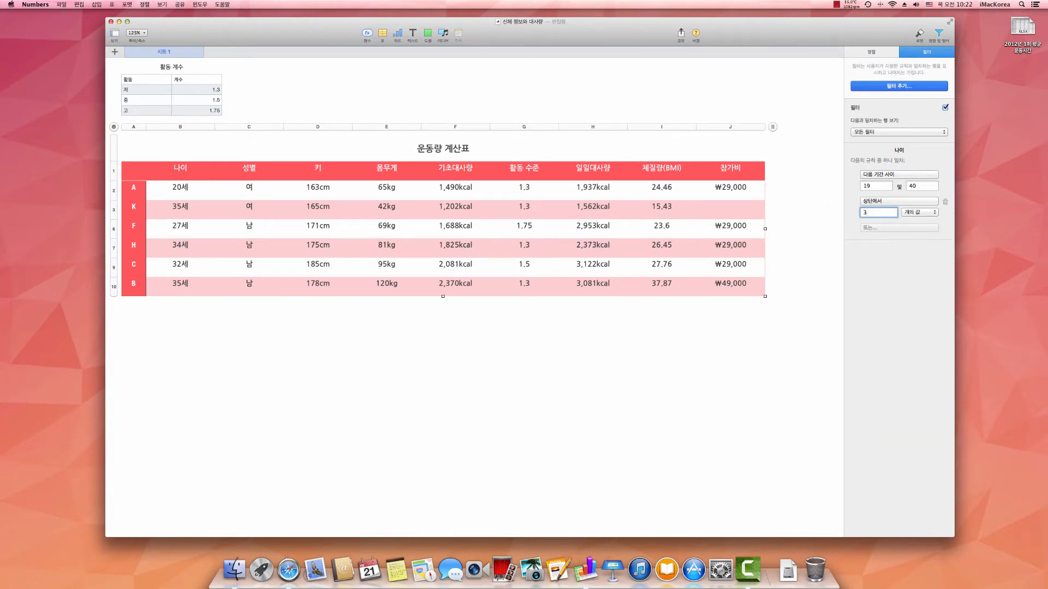
text(3)
key(Return)
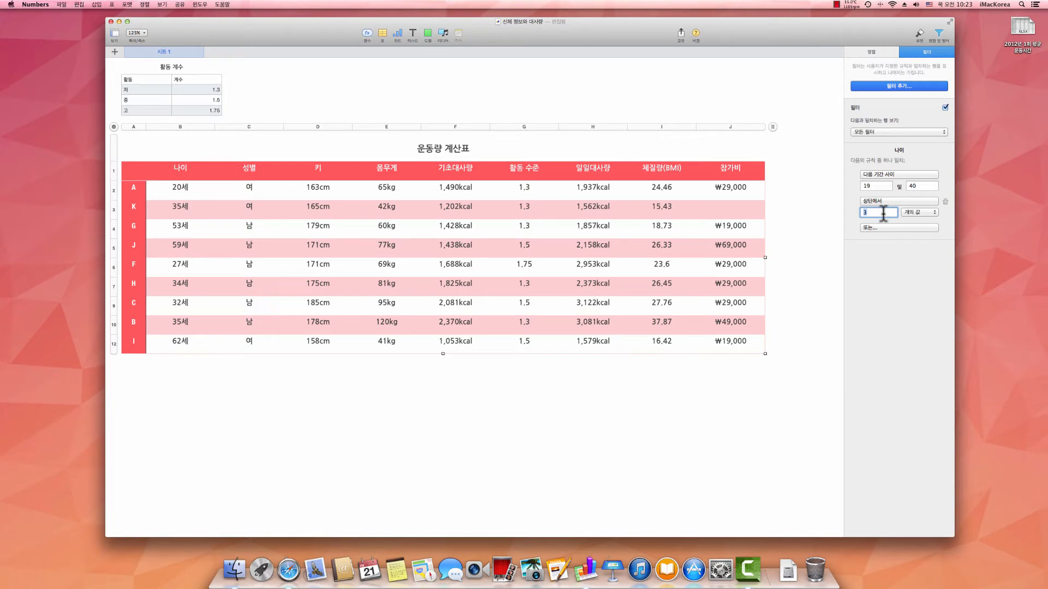
text(1)
key(Return)
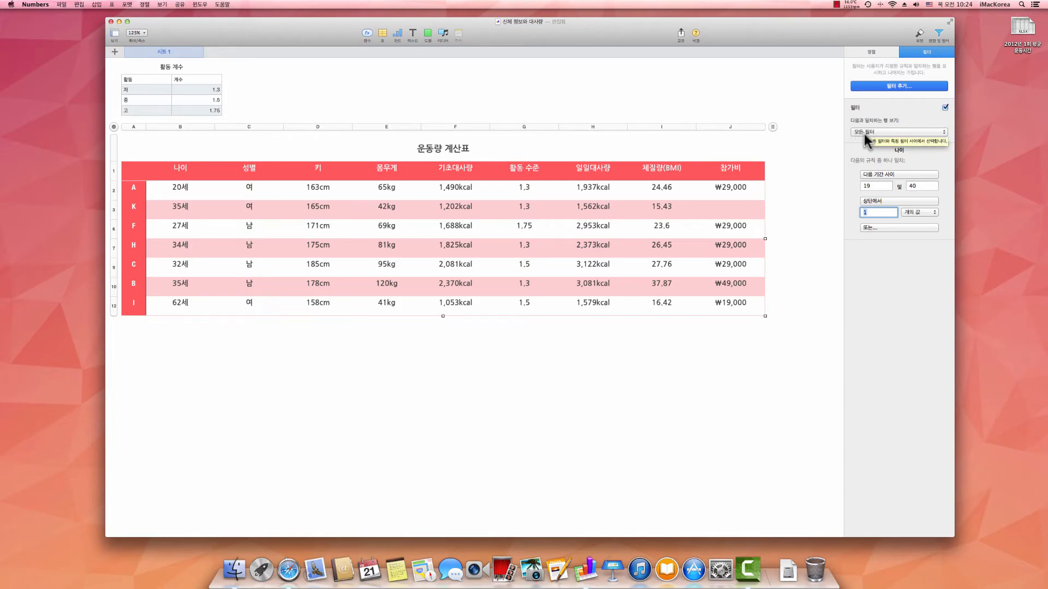
click(879, 130)
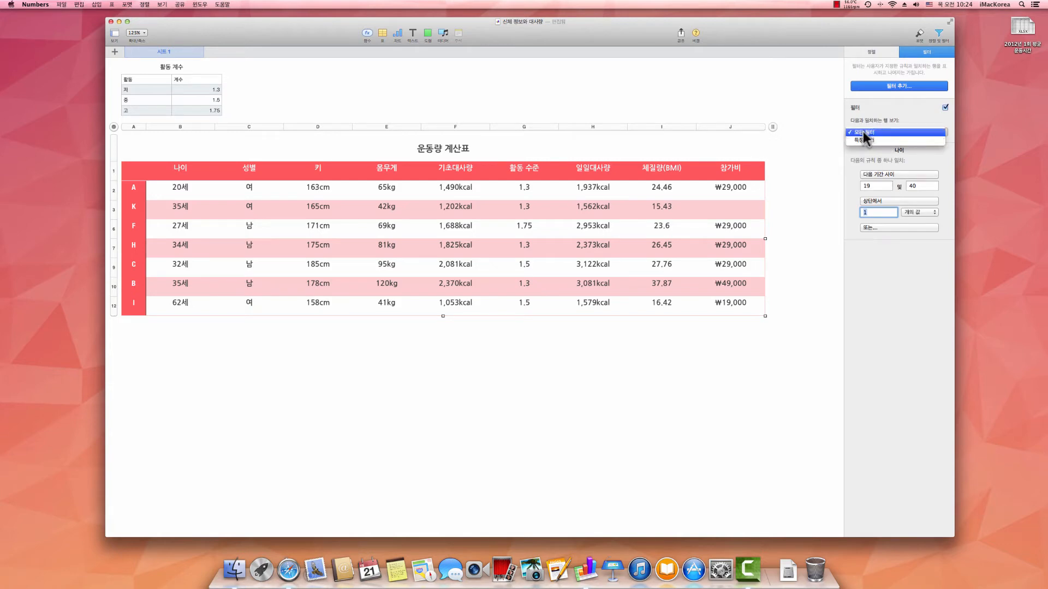
click(884, 148)
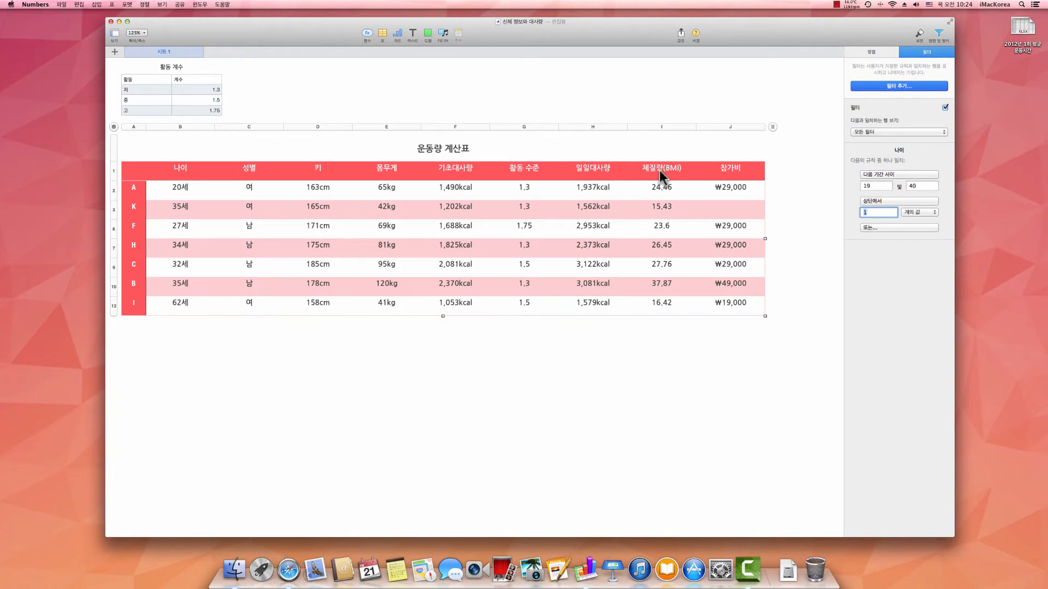
click(883, 130)
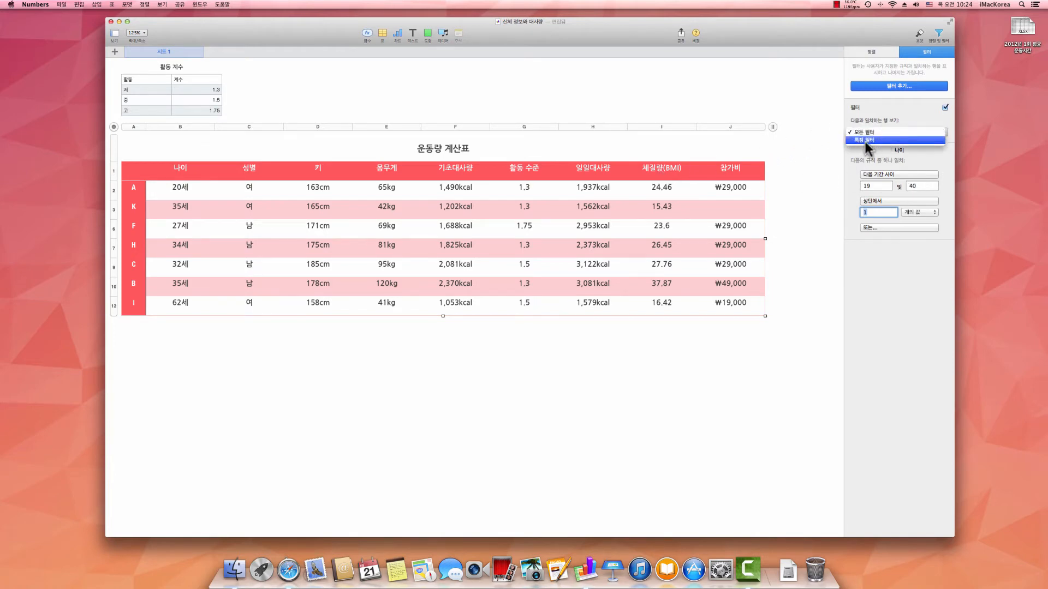
click(866, 141)
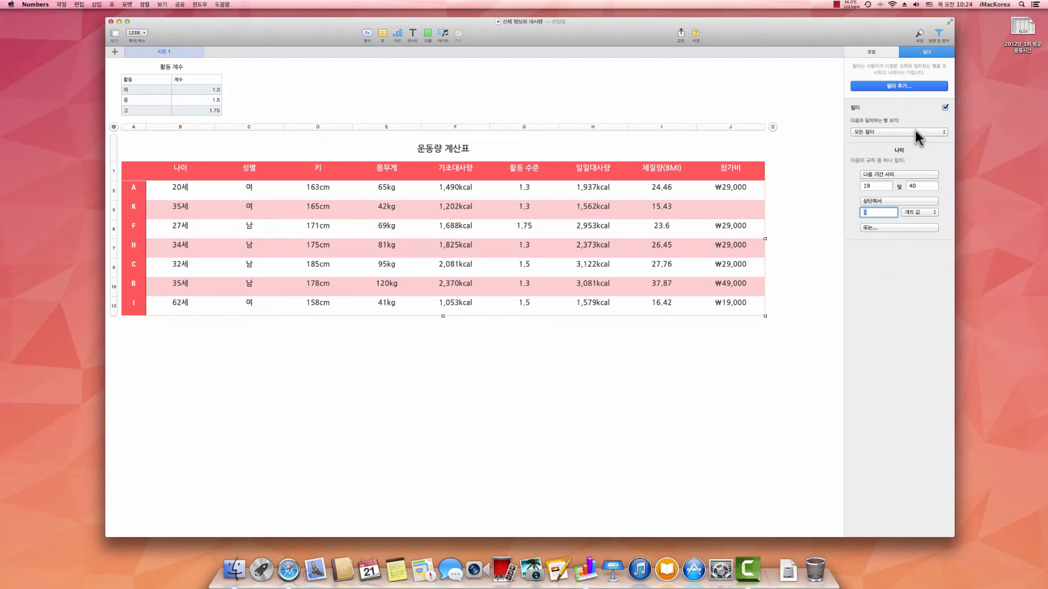
- Add a filter on the 일일대사량 column for numbers between 1000 and 2000
click(910, 88)
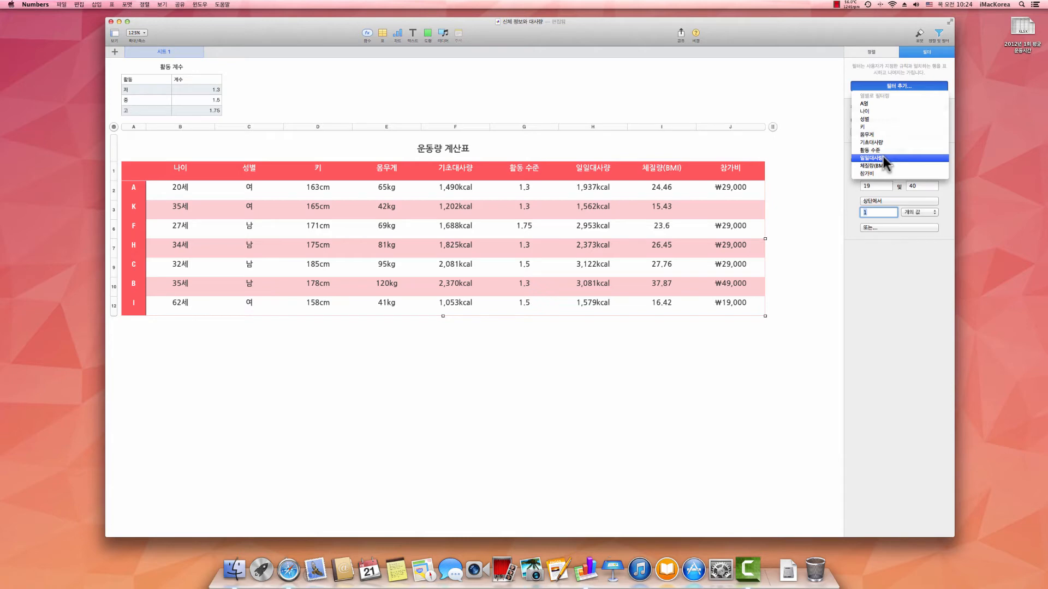
click(865, 157)
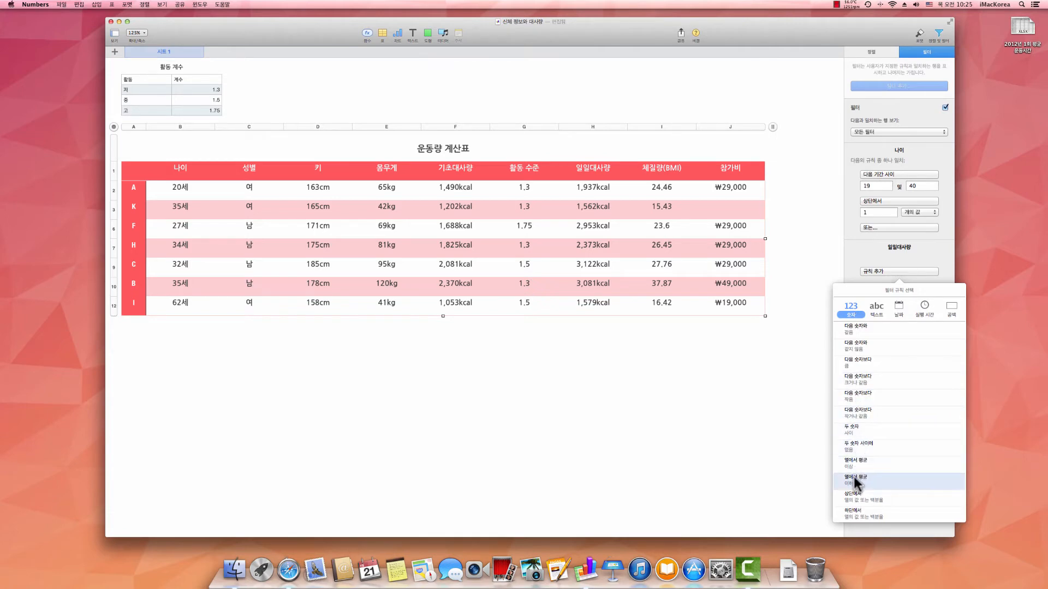
click(855, 432)
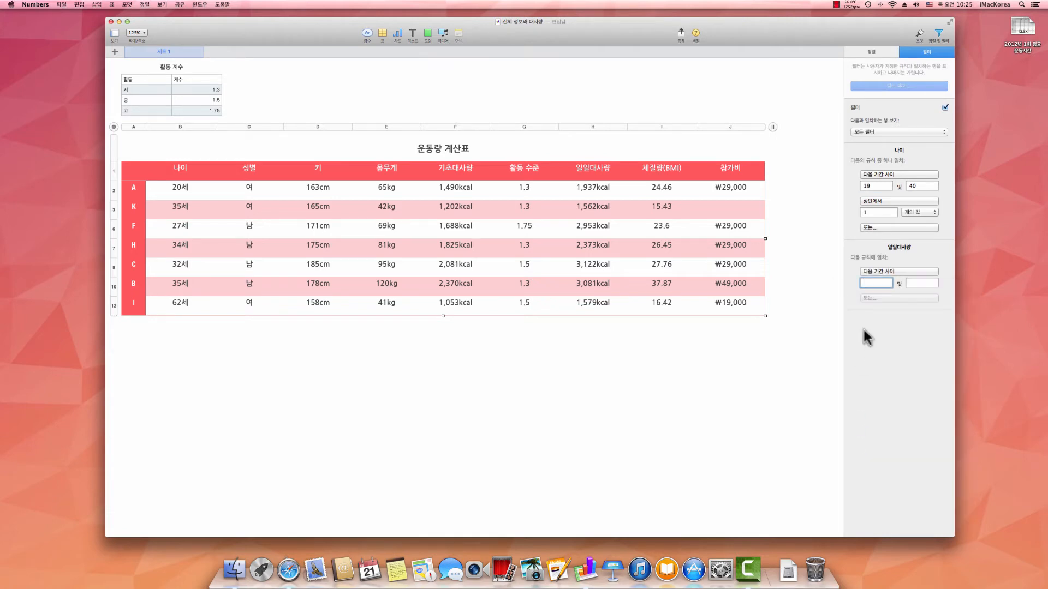
text(1000)
key(Tab)
text(2000)
key(Return)
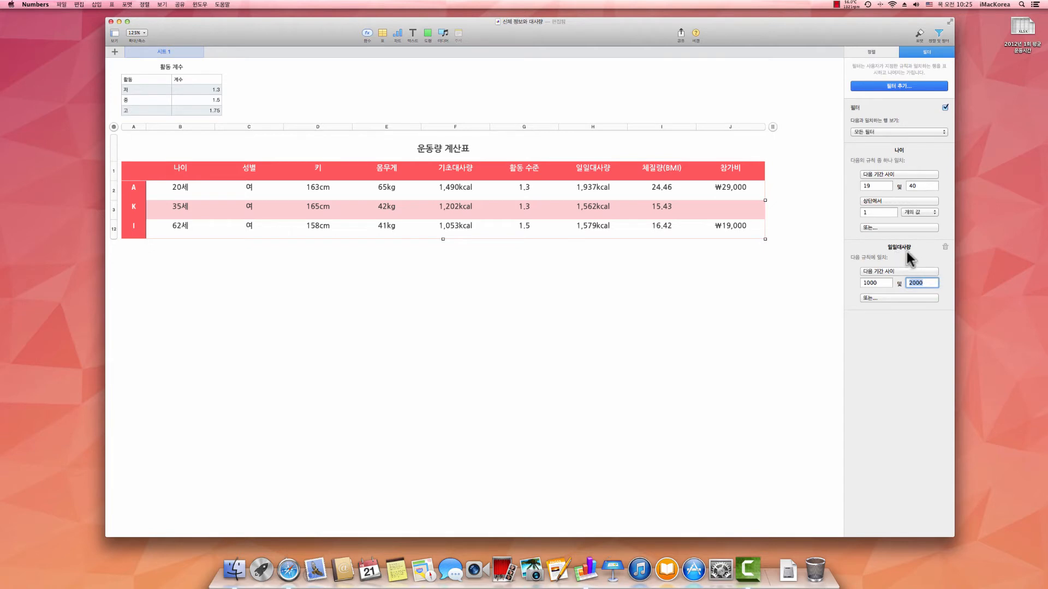
- Add a 키 filter for numbers less than 160 and set the row matching to 특정 필터
click(898, 86)
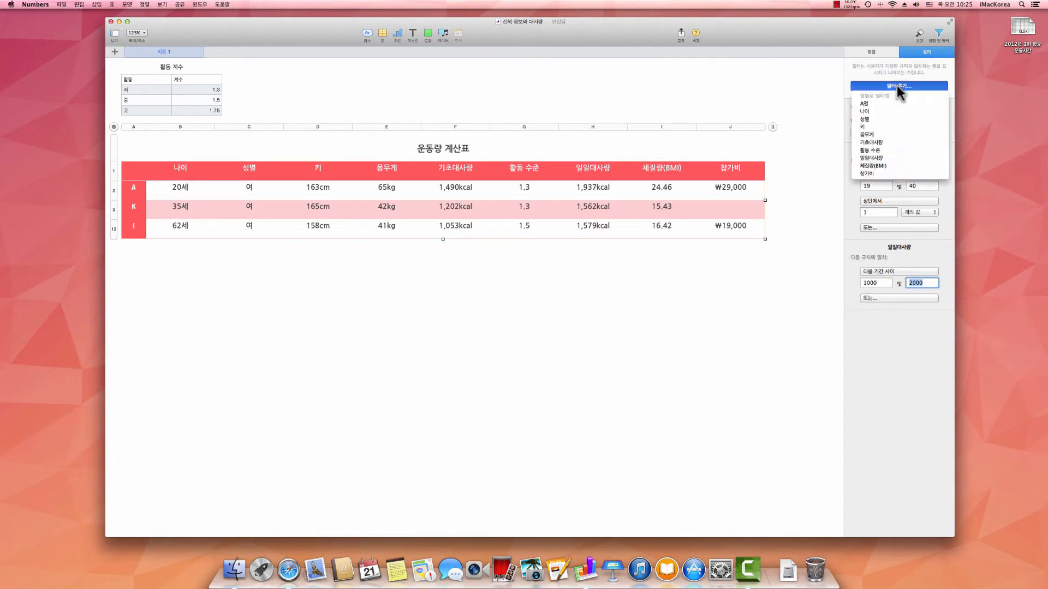
click(891, 128)
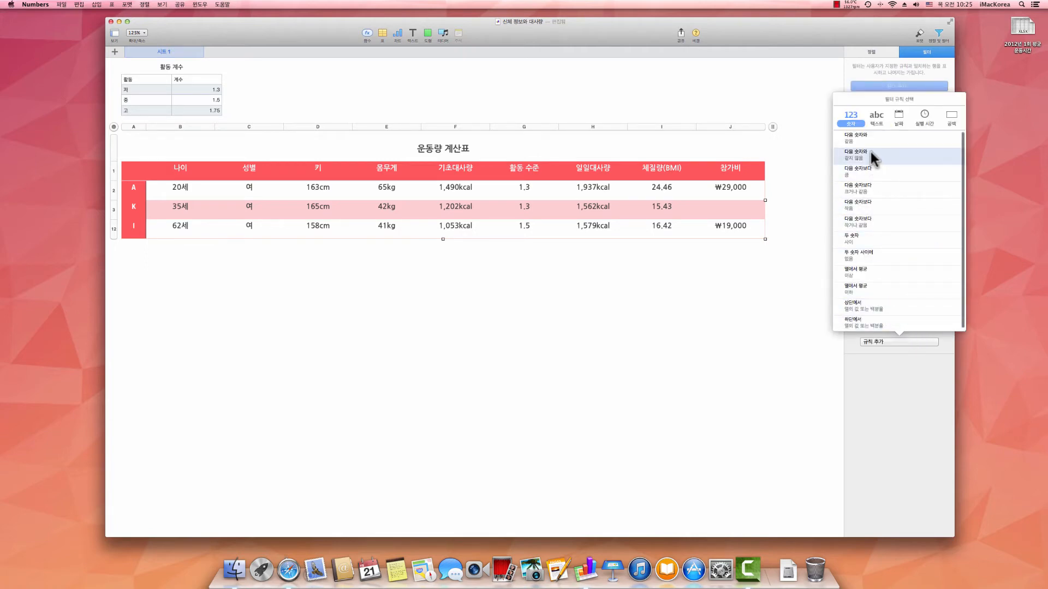
click(865, 204)
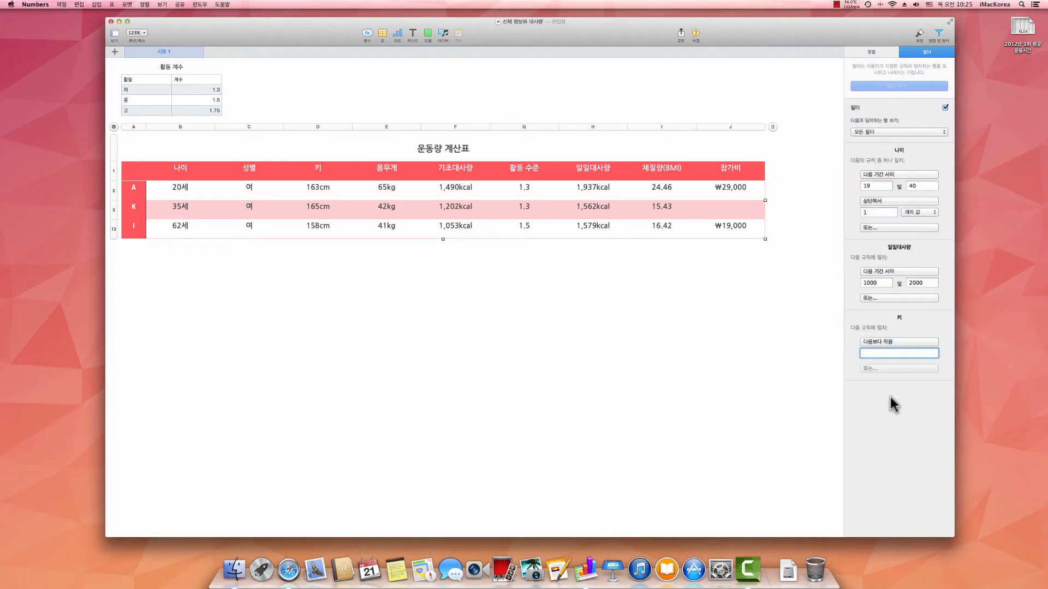
text(160)
key(Return)
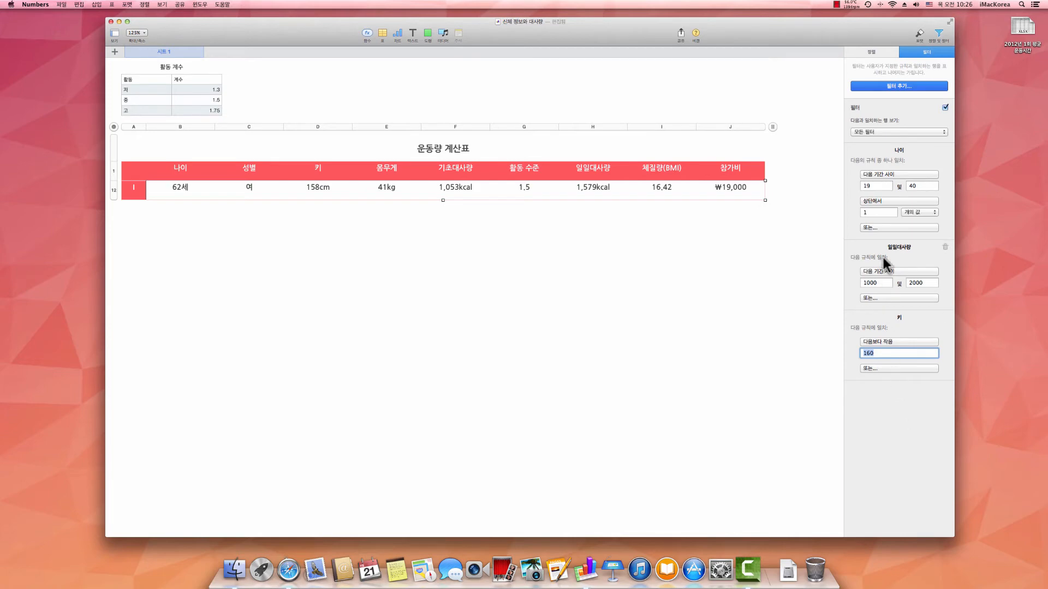
click(876, 133)
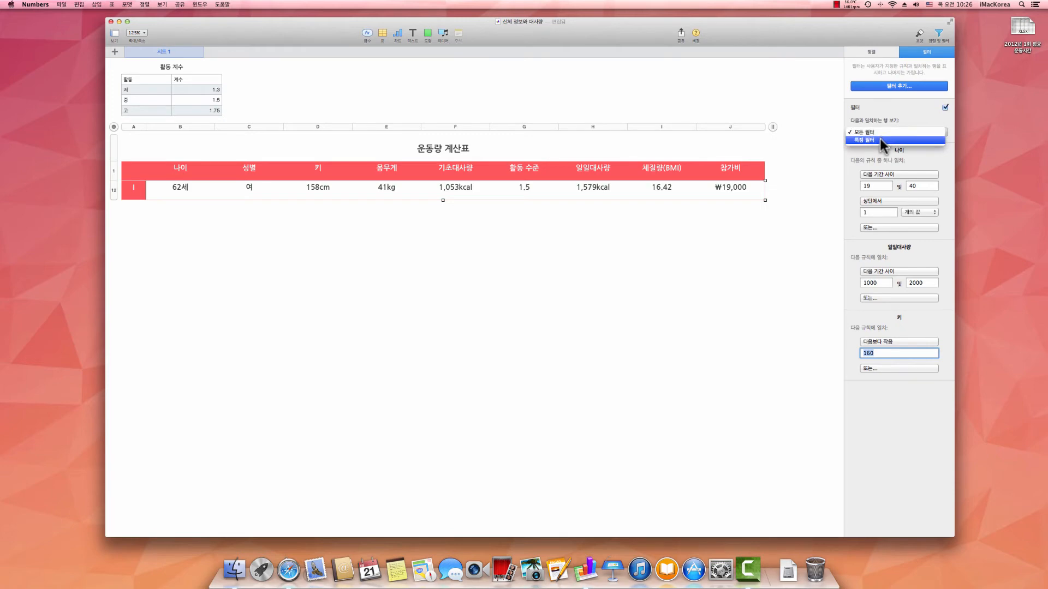
click(881, 140)
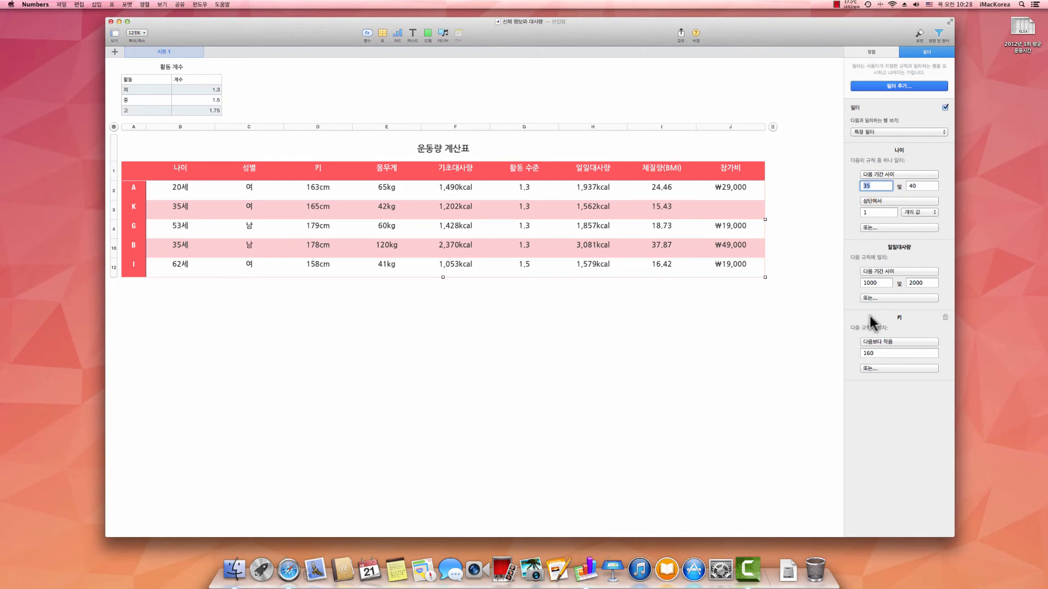
- Add a 성별 filter whose text rule matches exactly "여"
click(883, 87)
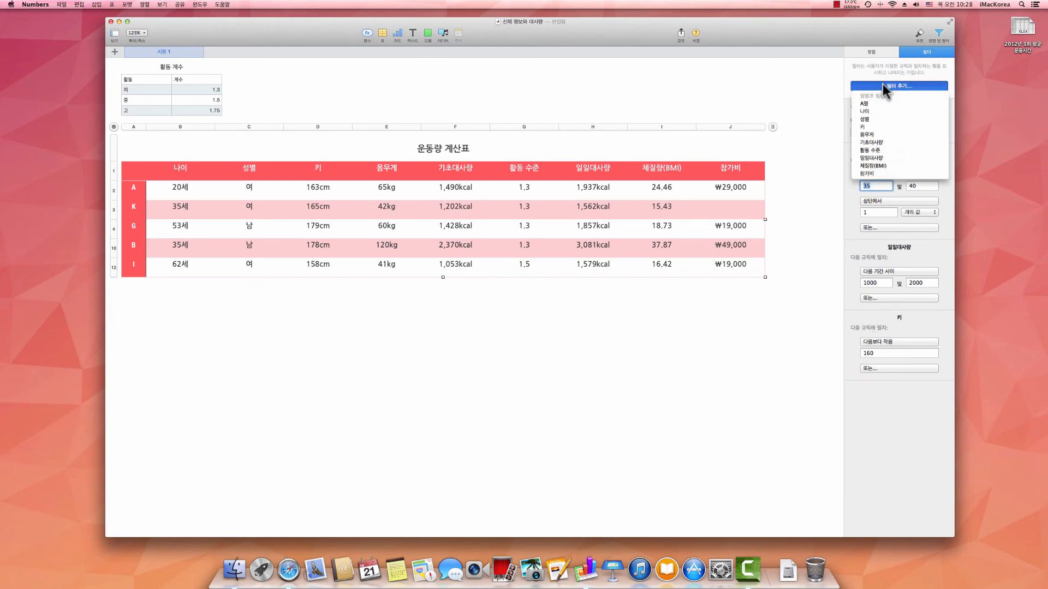
click(875, 119)
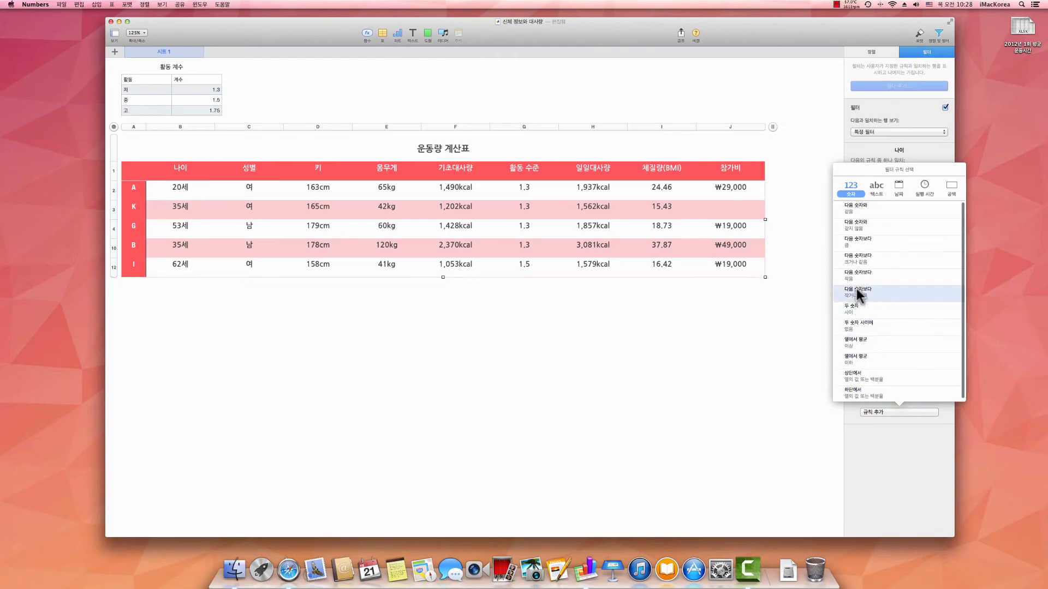
click(876, 188)
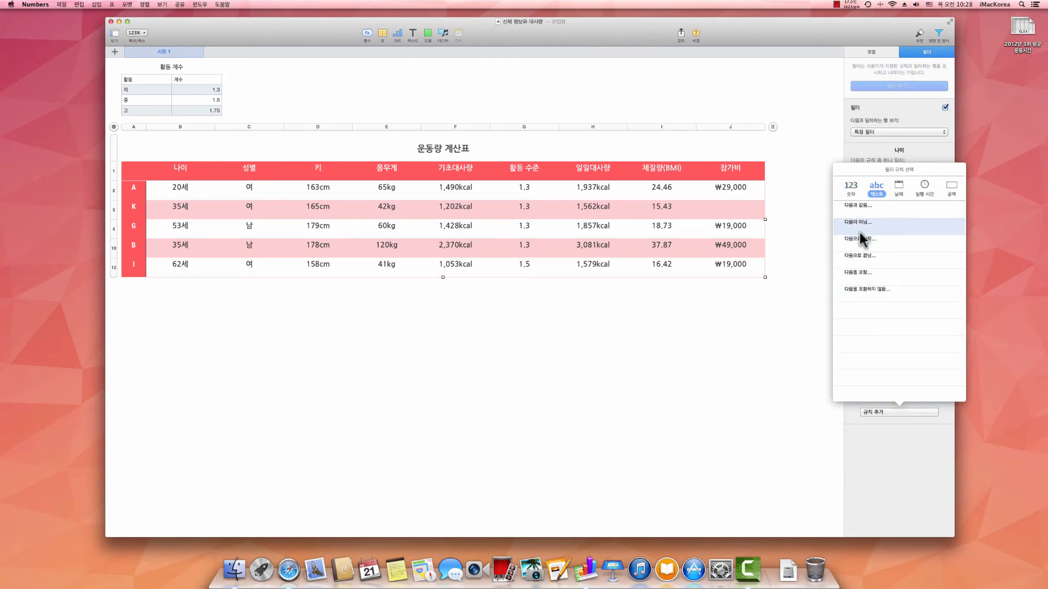
click(860, 206)
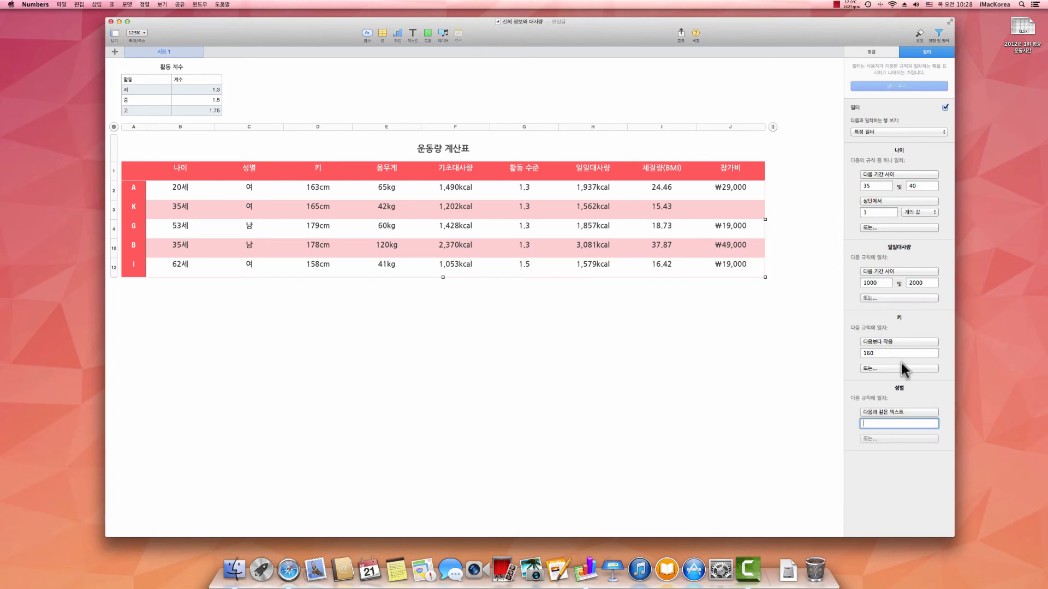
key(super+space)
text(여)
key(Return)
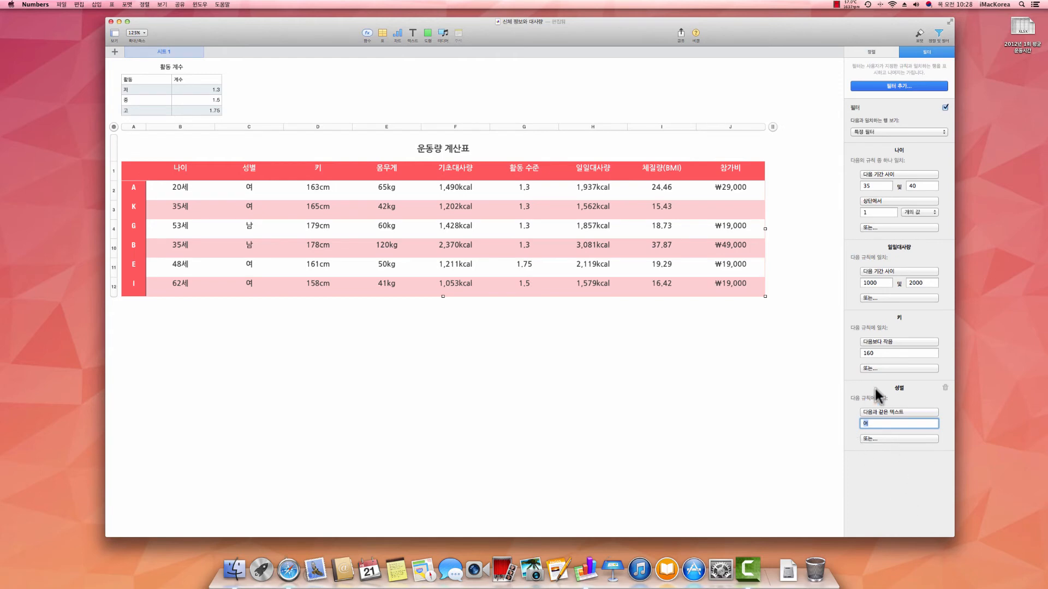
- Clear the existing filters and add a 나이 filter for numbers between 19 and 30
mouse_move(900, 389)
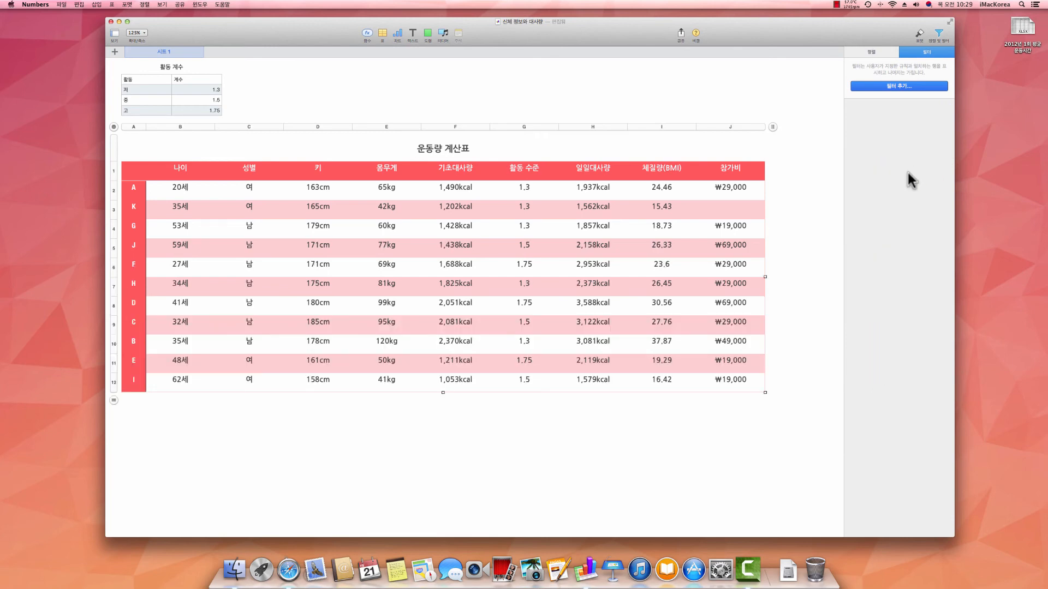
click(895, 87)
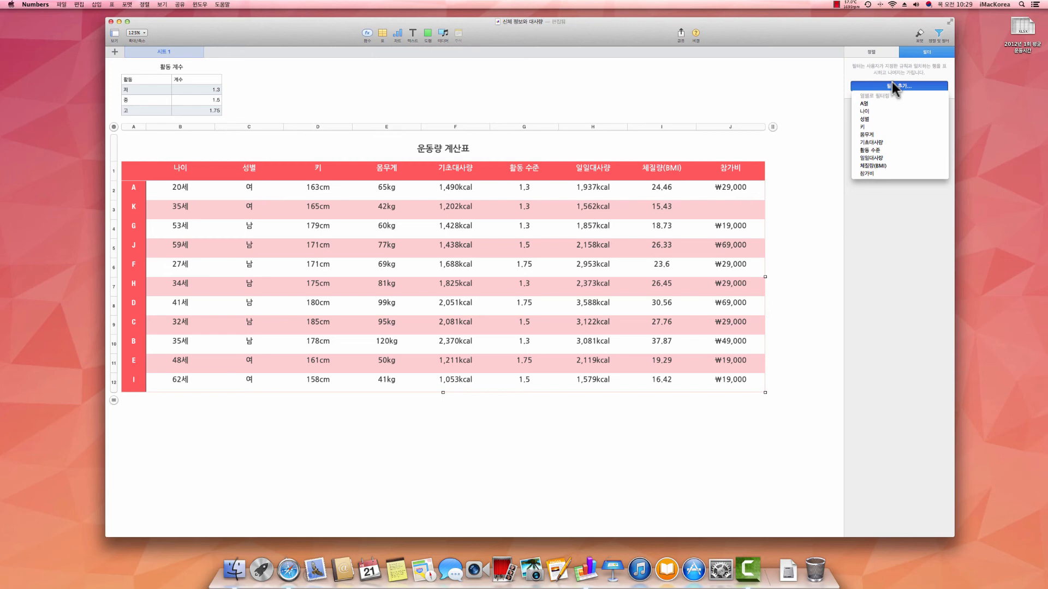
click(866, 111)
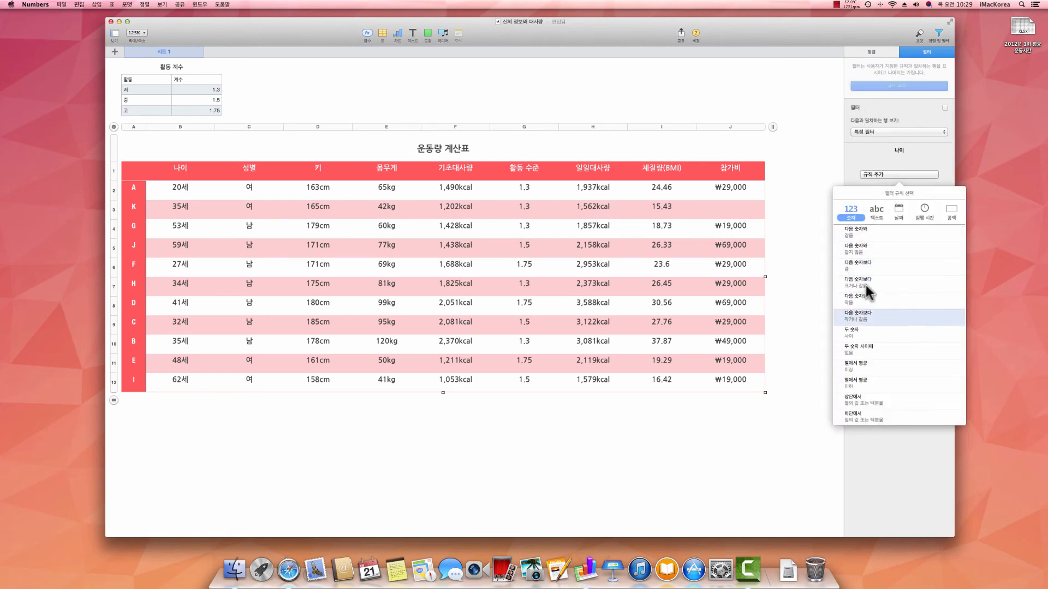
click(863, 329)
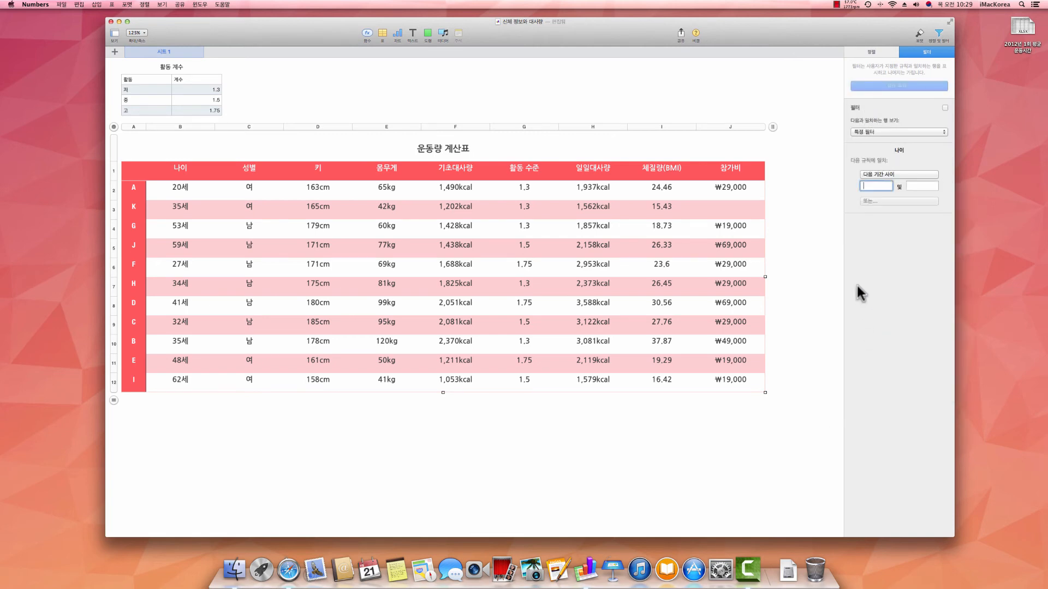
text(19)
key(Tab)
text(30)
key(Return)
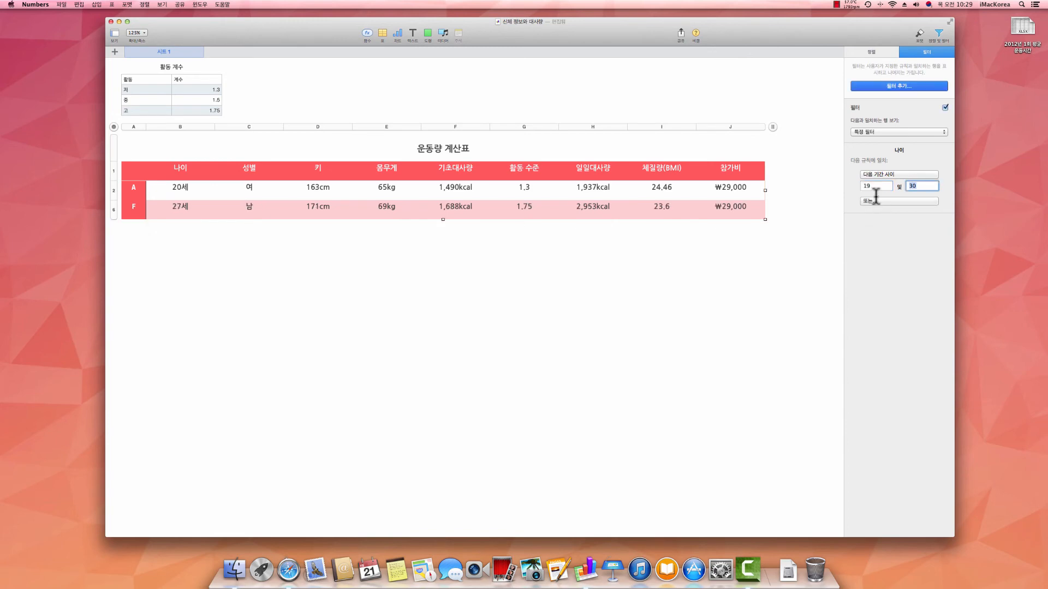
- Add a second, separate 나이 filter for numbers between 25 and 40
click(892, 86)
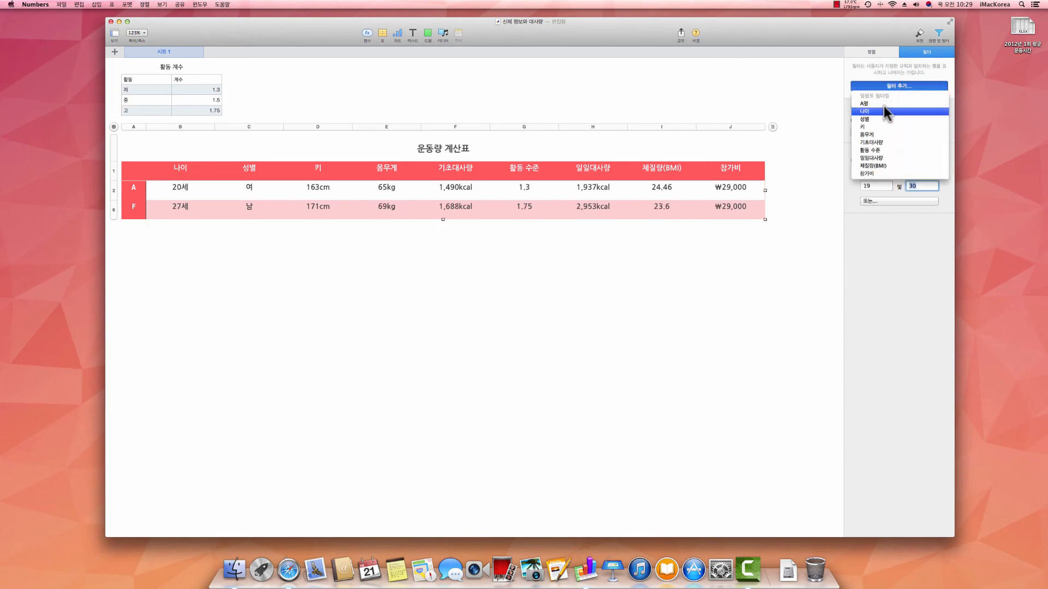
click(880, 112)
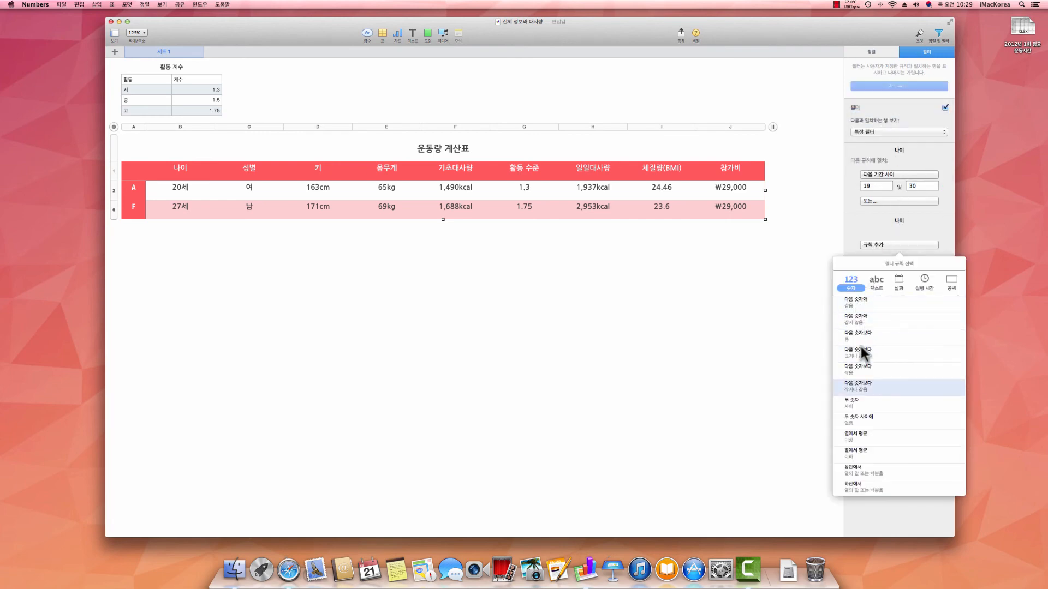
click(862, 401)
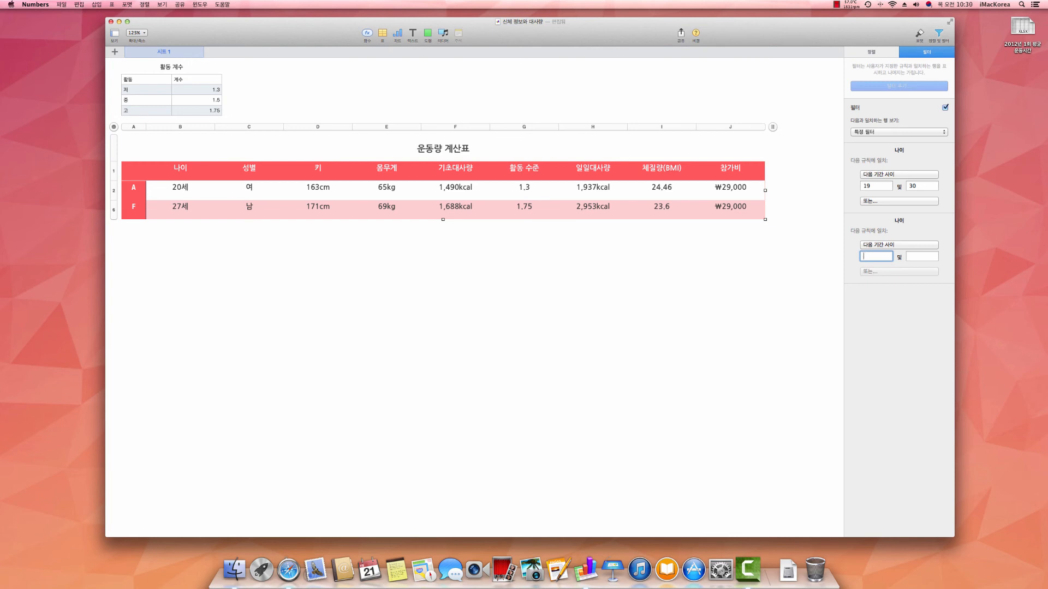
text(0)
key(BackSpace)
text(25)
key(Tab)
key(Return)
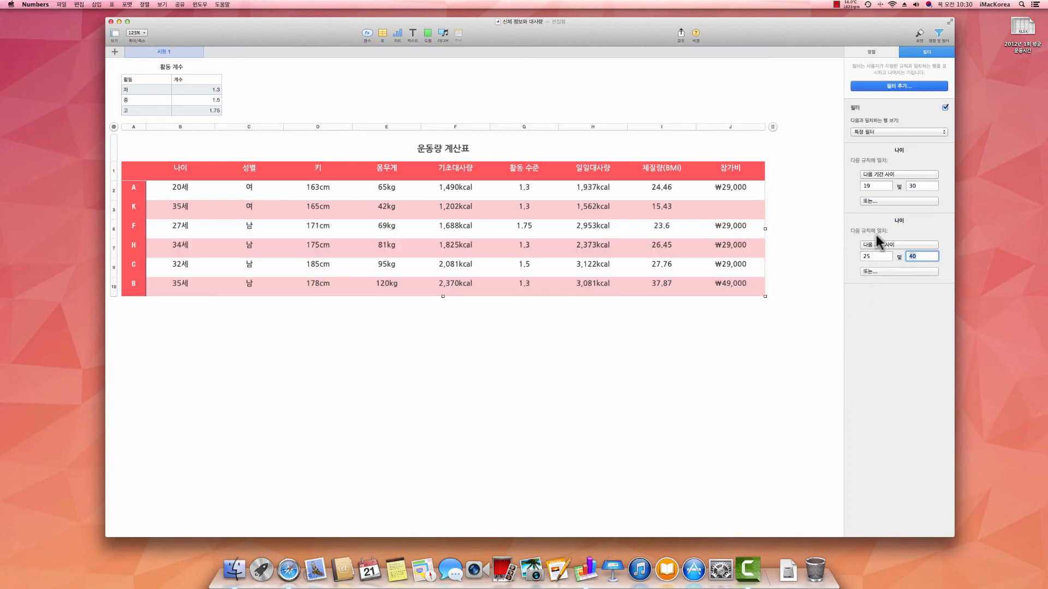
- Set the row matching to 모든 필터 and check the remaining row's 나이 value against the filter ranges
click(873, 131)
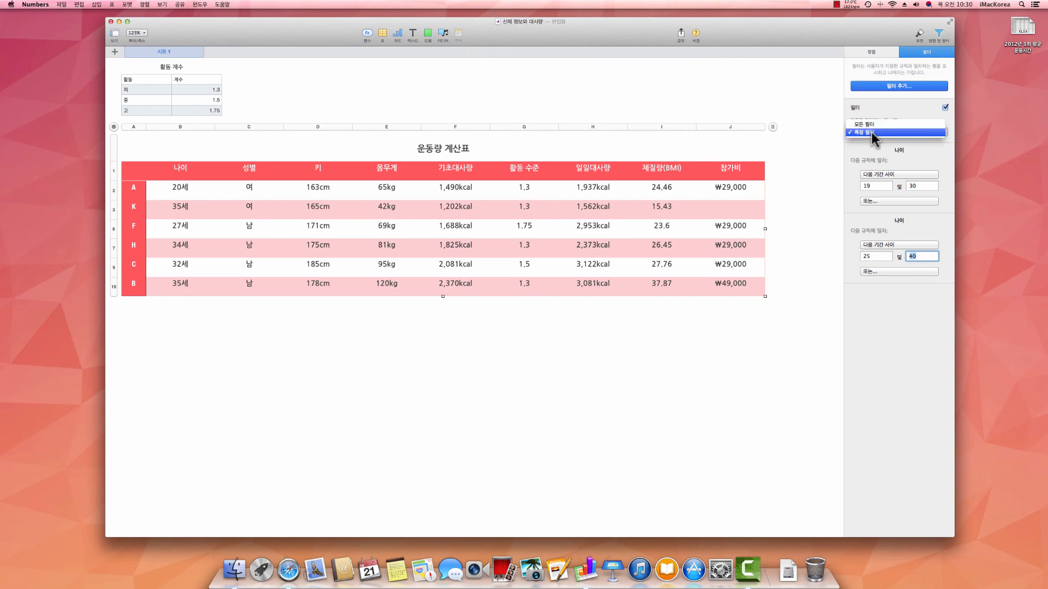
click(865, 124)
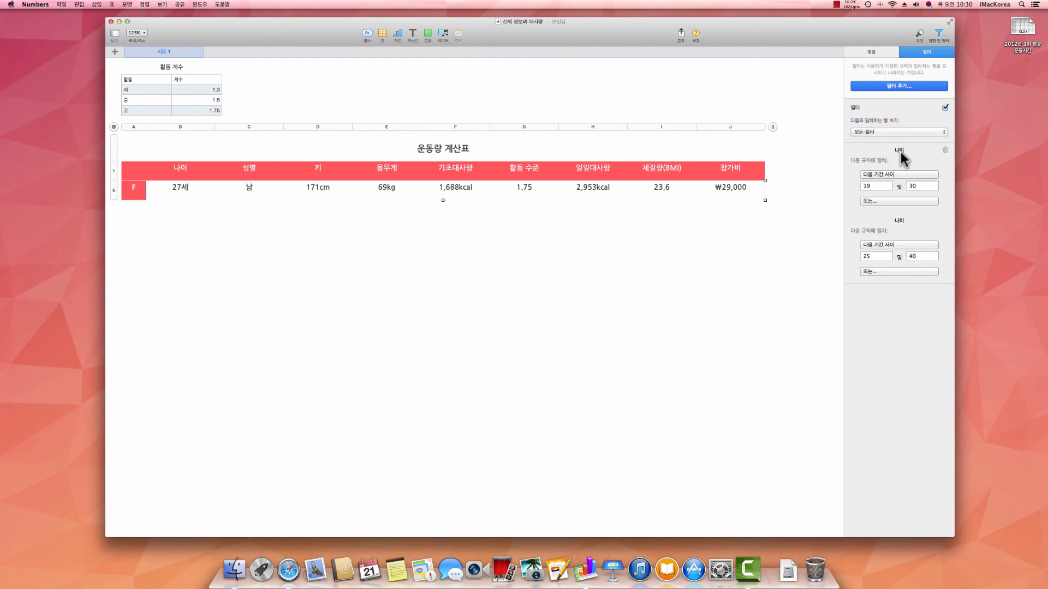
click(870, 185)
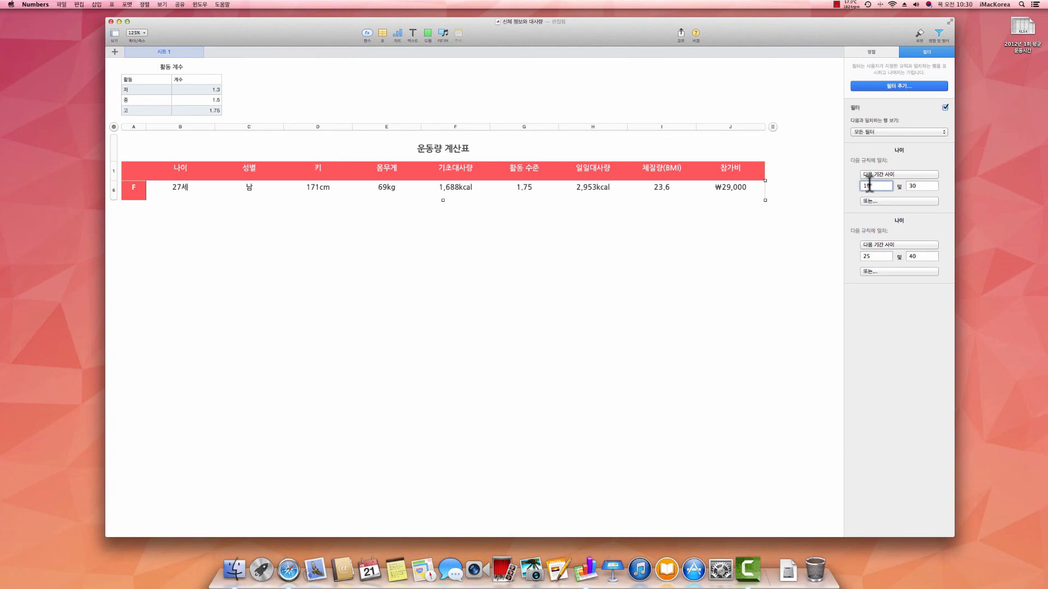
click(913, 185)
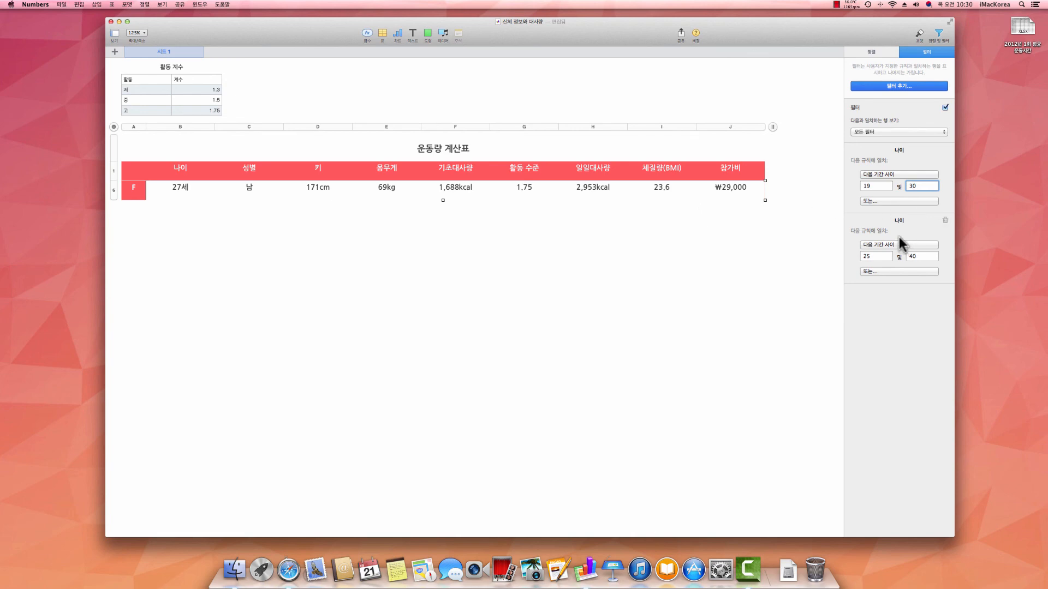
click(188, 194)
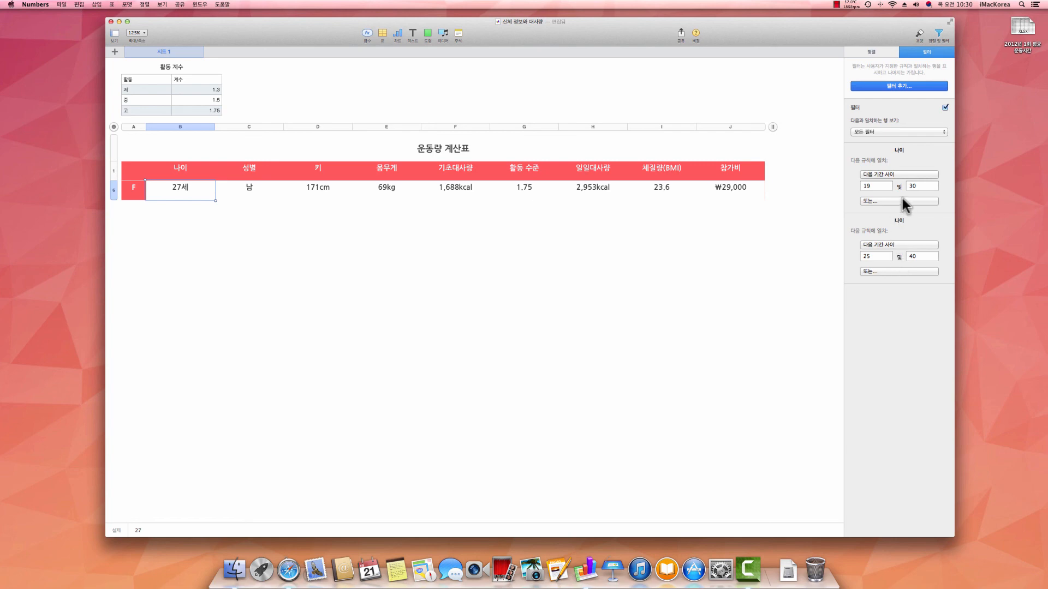
- Turn off filtering and delete both 나이 filters from the 운동량 계산표 table
click(944, 107)
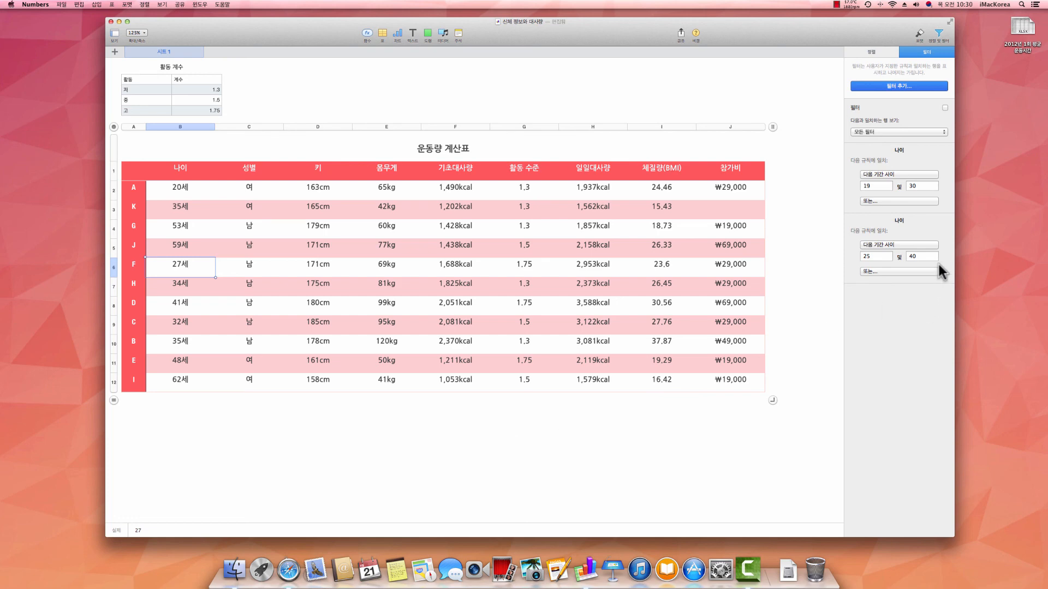
click(944, 220)
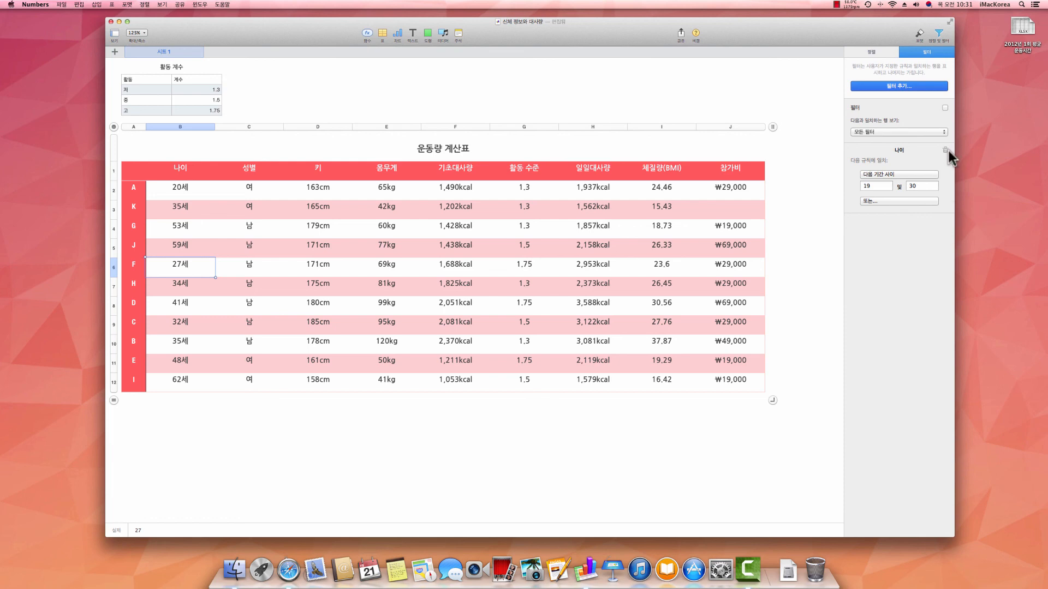
click(945, 150)
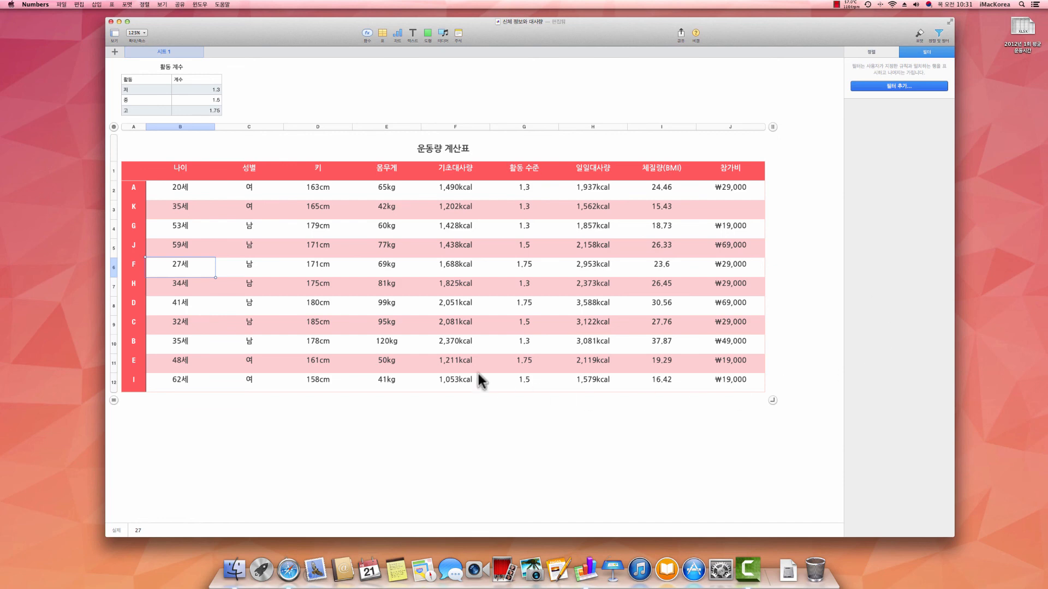
- Filter the table by the 1.75 value of the 활동 수준 cell in row F
click(454, 322)
click(451, 268)
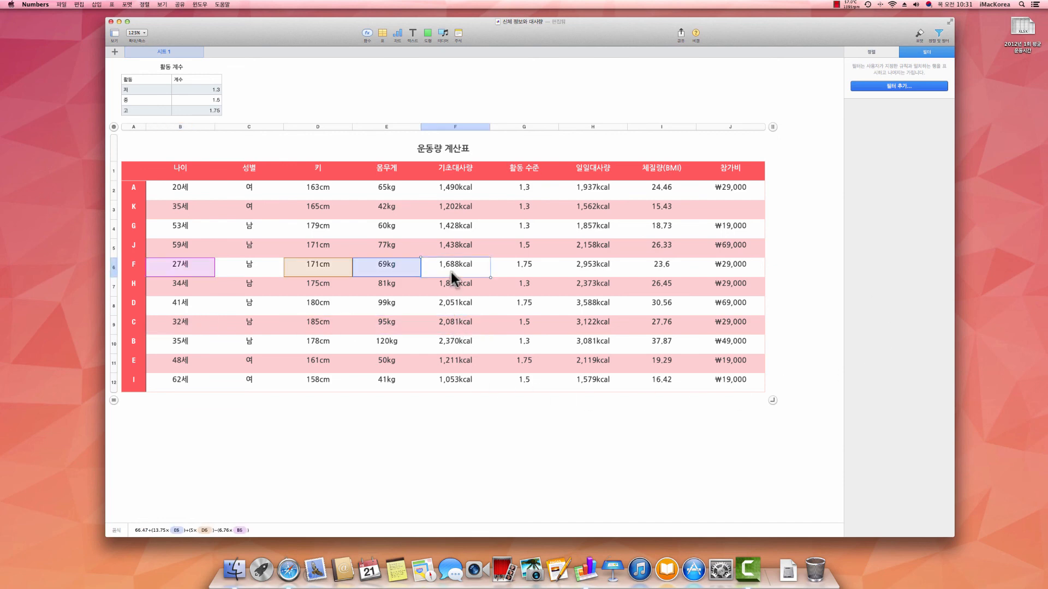
click(518, 272)
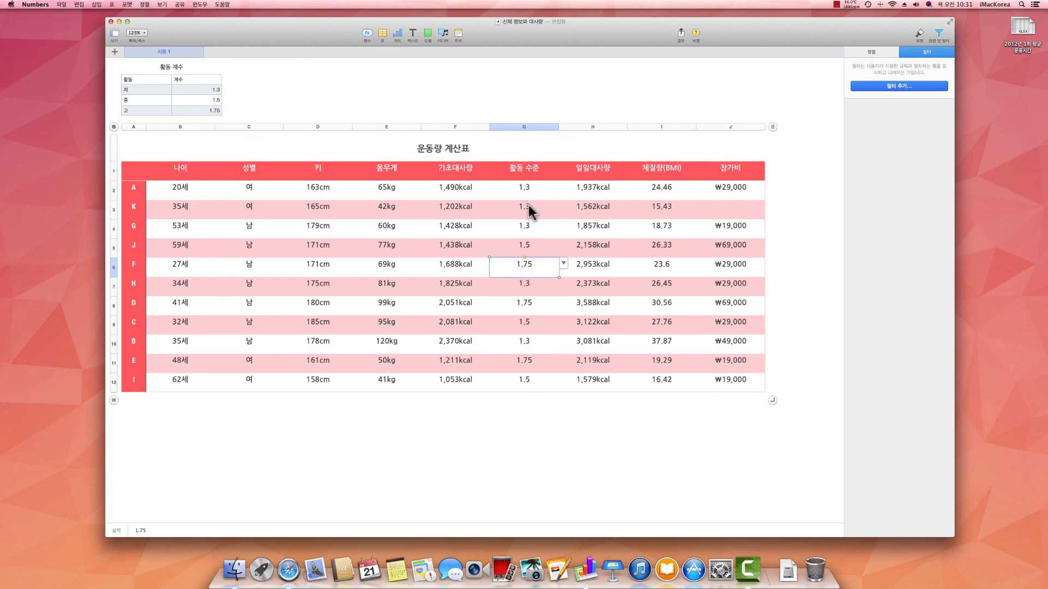
right_click(525, 272)
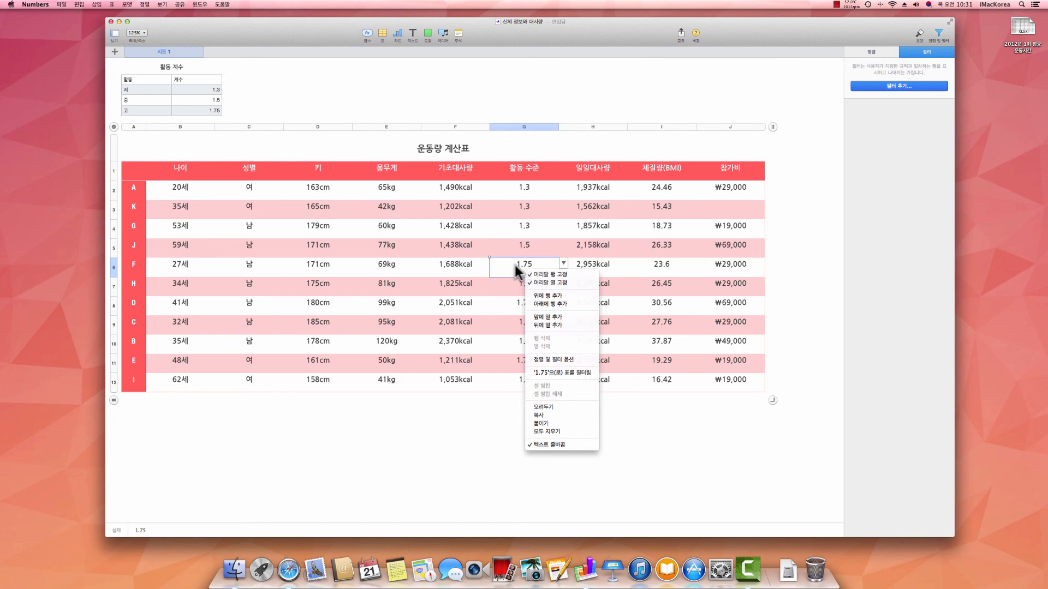
click(586, 373)
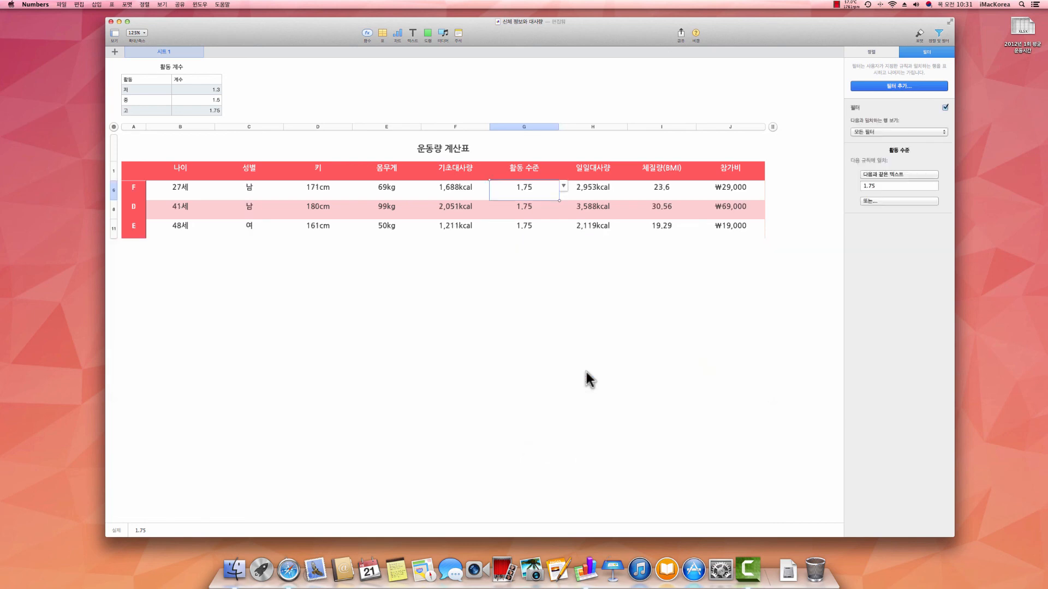